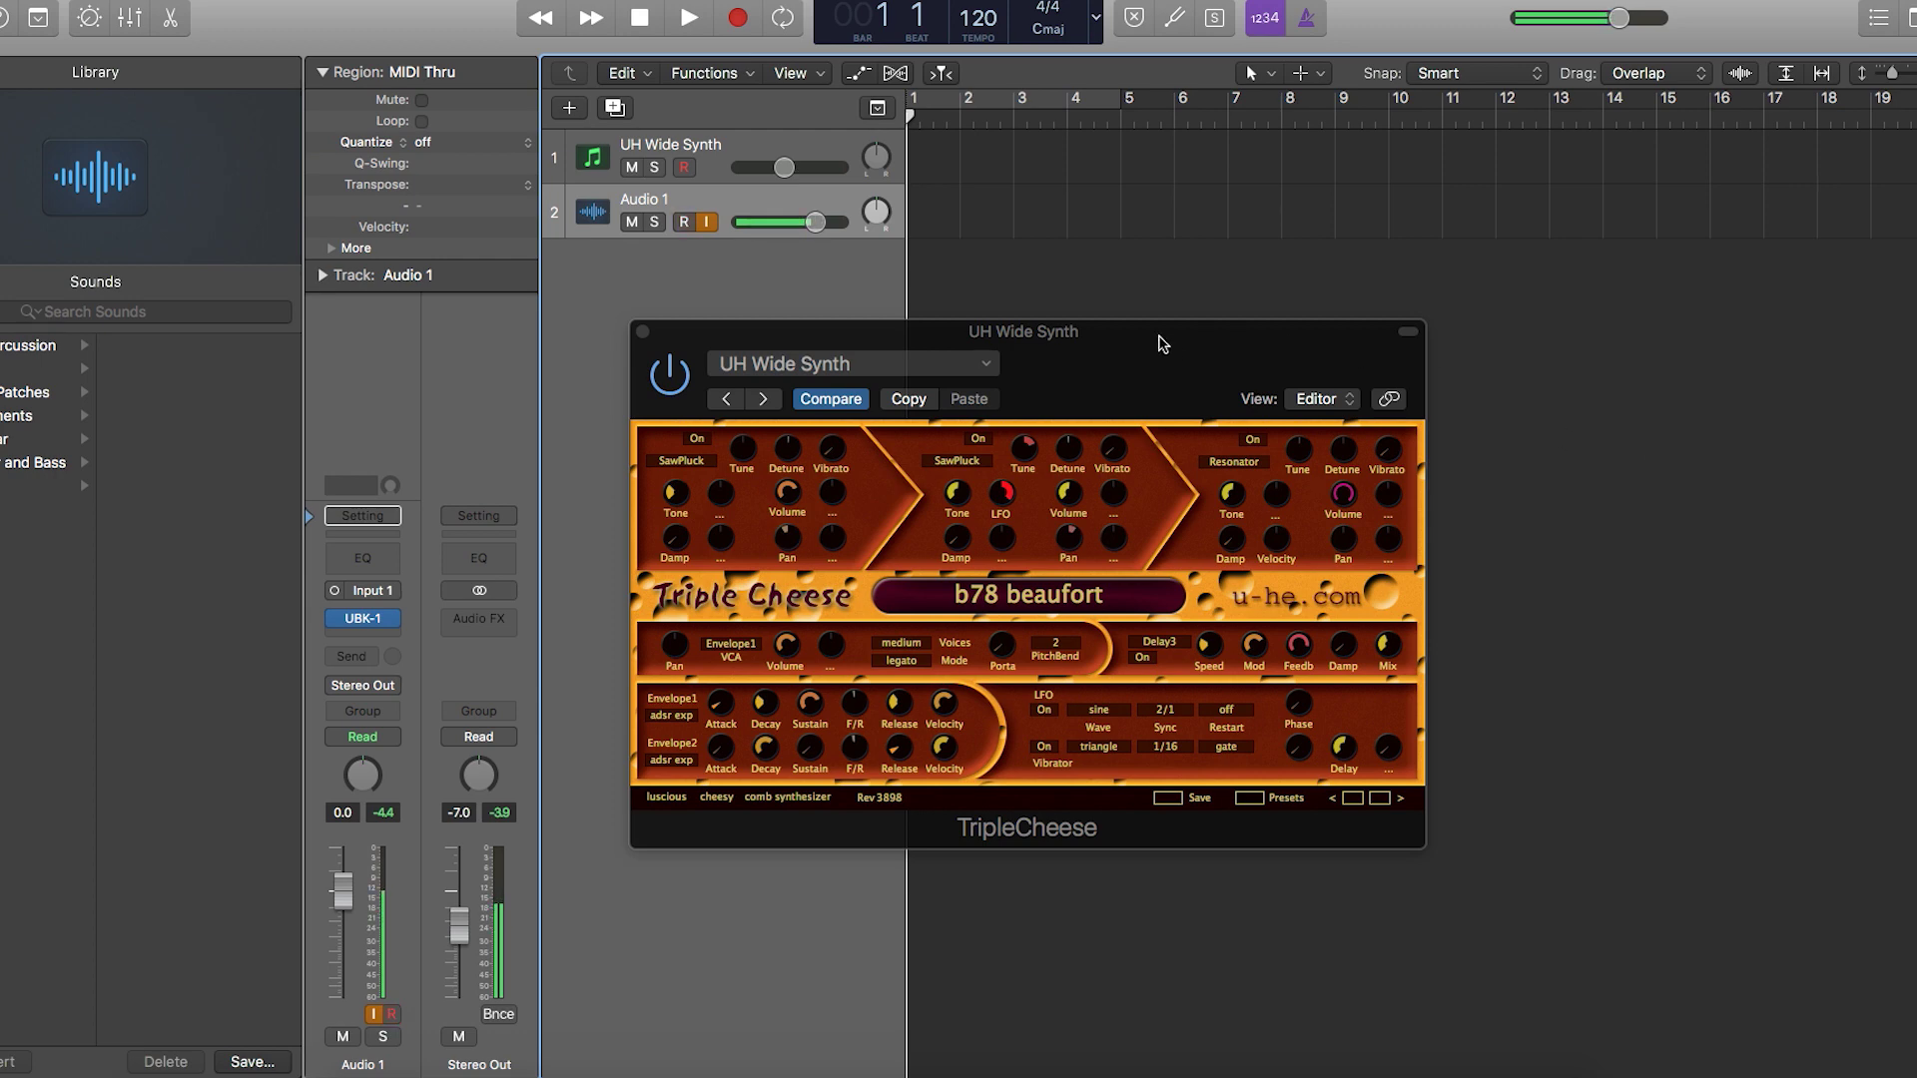
- Reposition the TripleCheese plug-in window and select the UH Wide Synth track
{"action": "left_click", "coordinate": [1161, 342]}
{"action": "left_click_drag", "start_coordinate": [1156, 334], "coordinate": [1124, 301]}
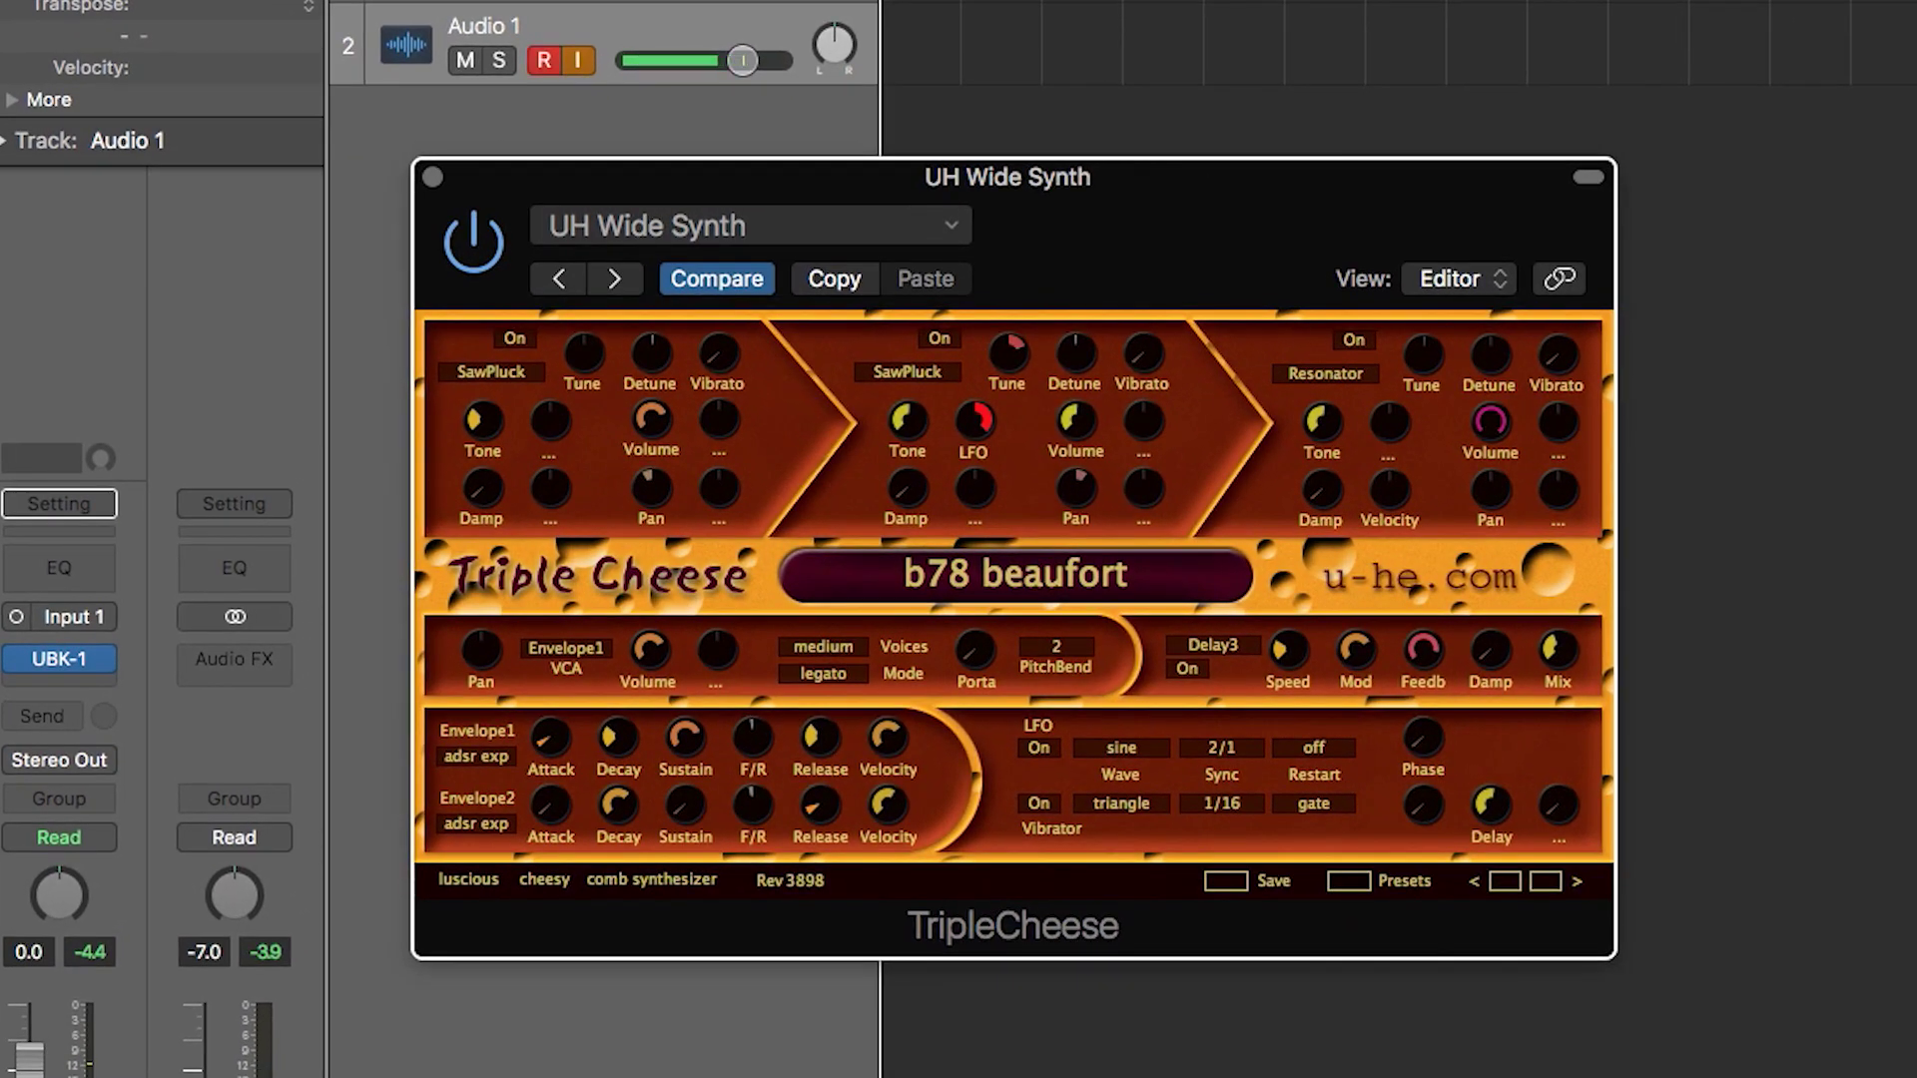
{"action": "left_click", "coordinate": [639, 0]}
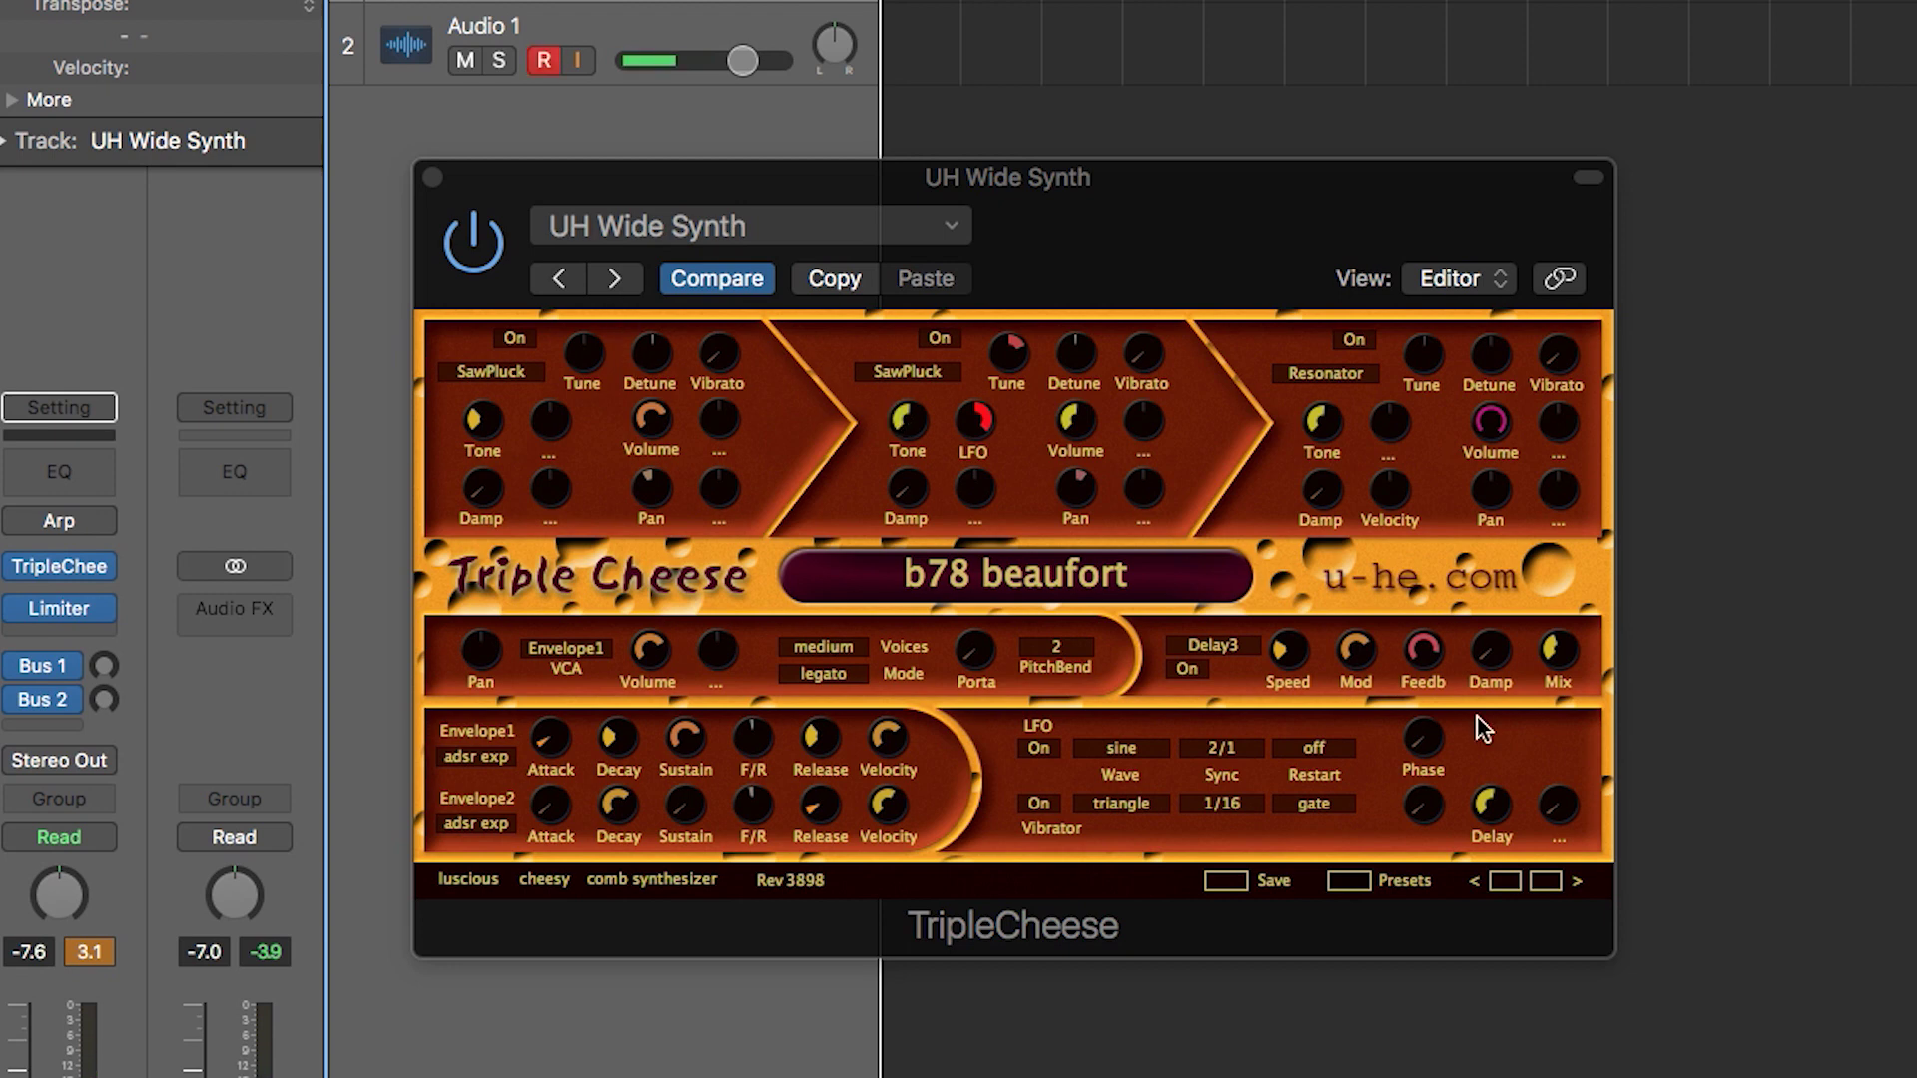
- Audition the b78 presets in order from b78 blue through b78 fromage frais
{"action": "left_click", "coordinate": [1542, 879]}
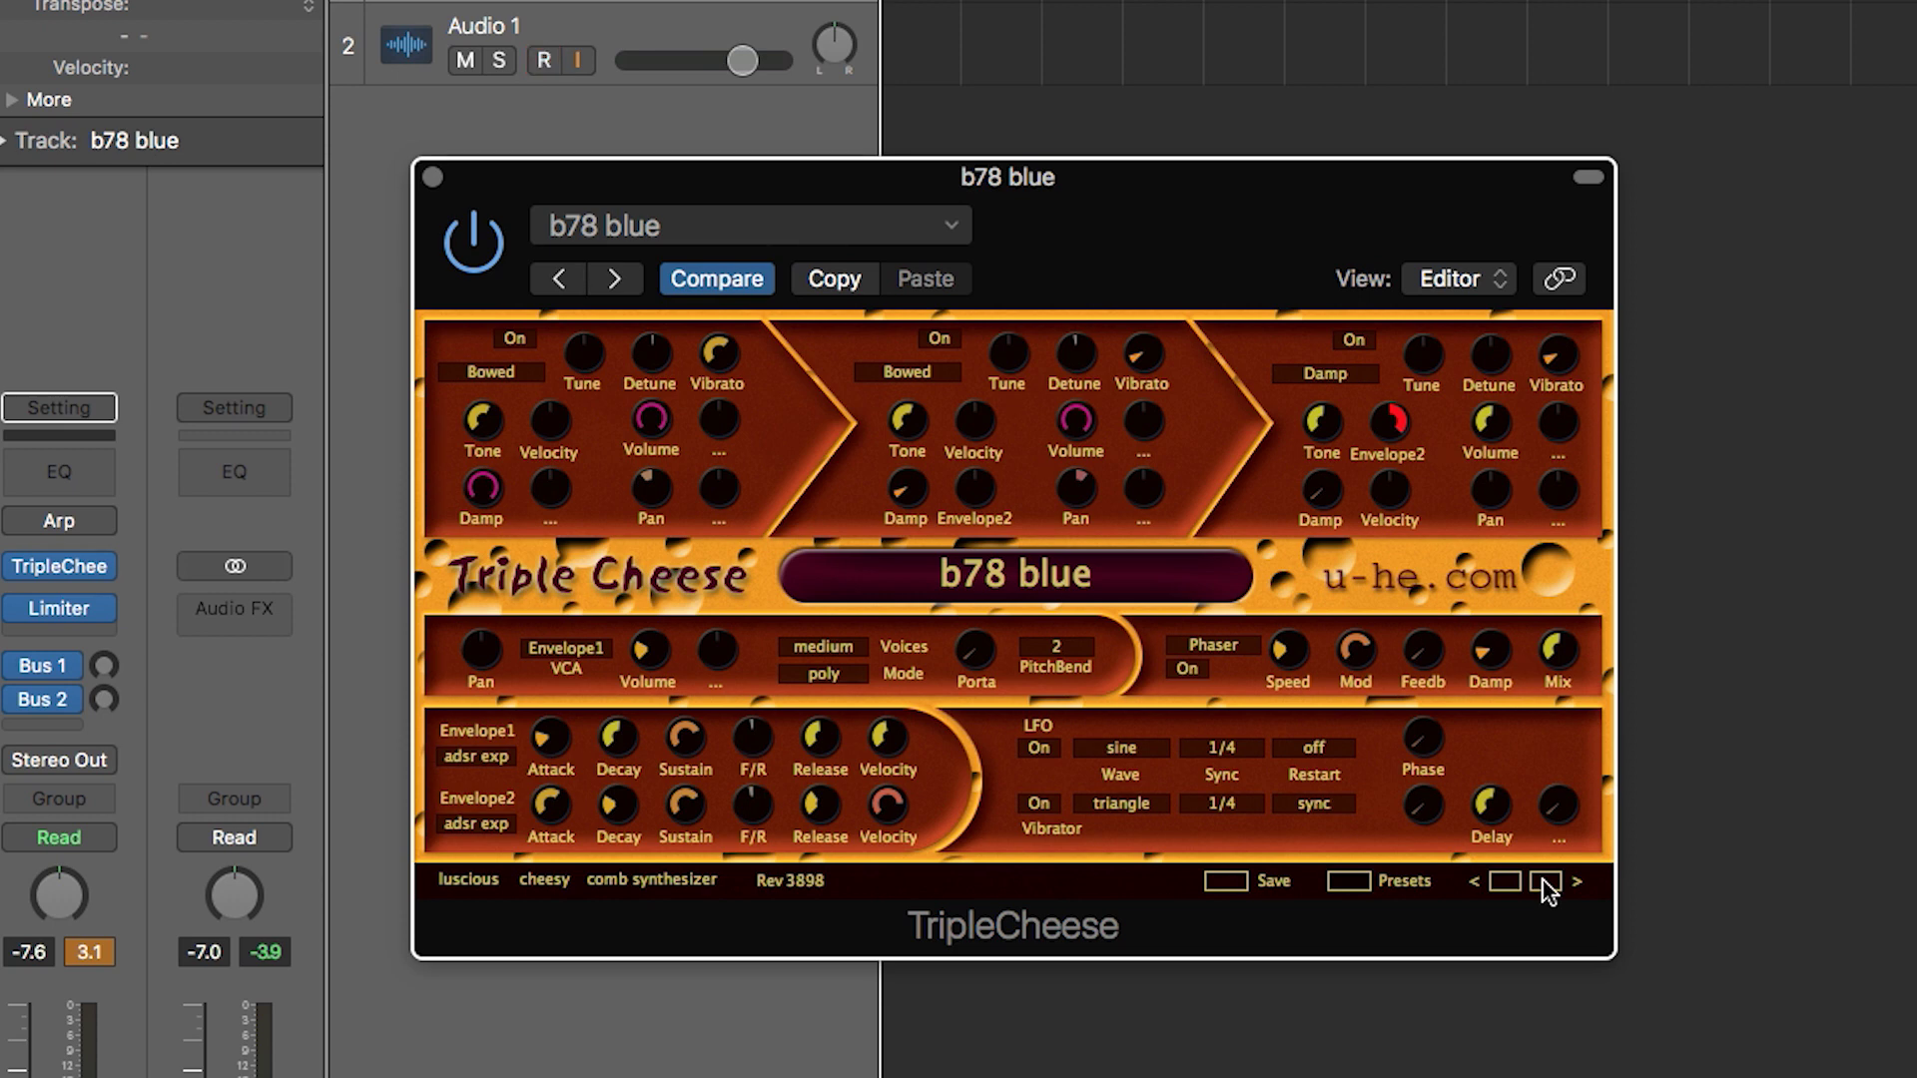
{"action": "left_click", "coordinate": [1545, 881]}
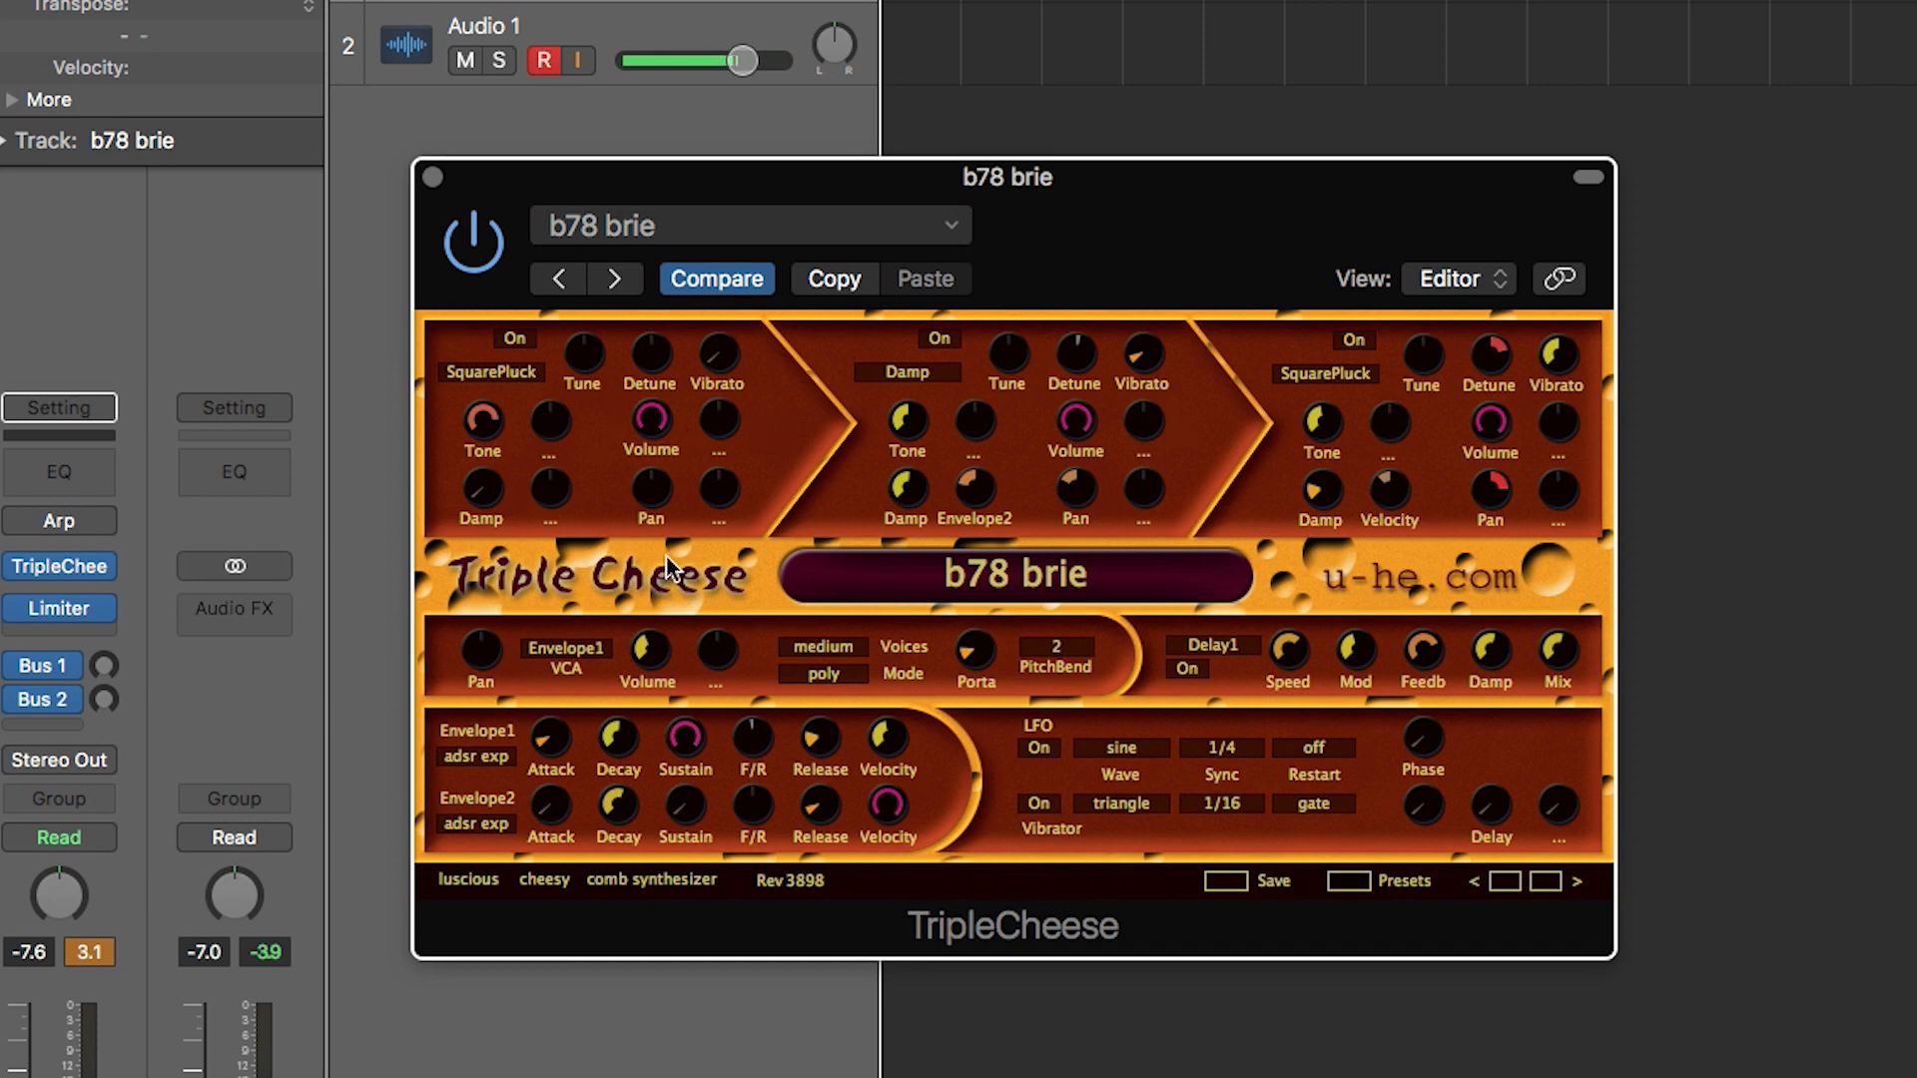
{"action": "left_click", "coordinate": [1554, 885]}
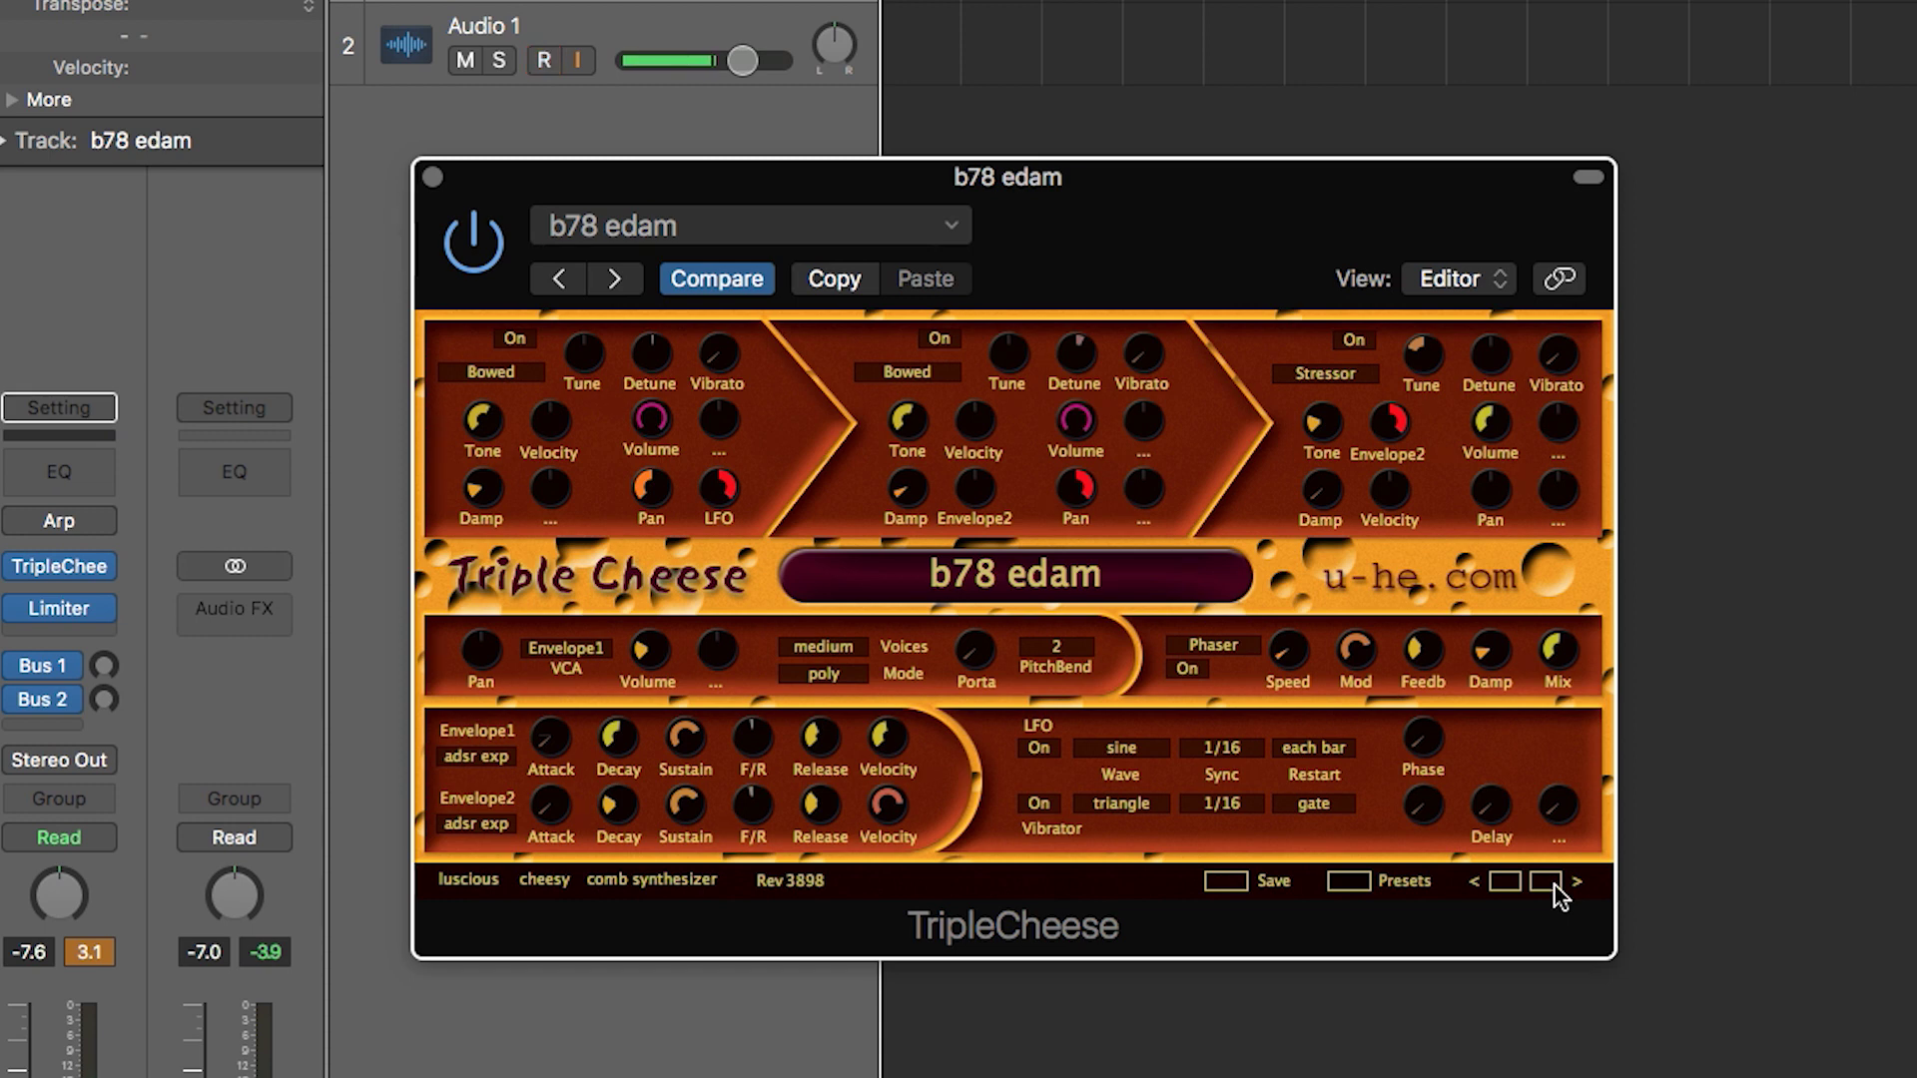
{"action": "left_click", "coordinate": [1555, 885]}
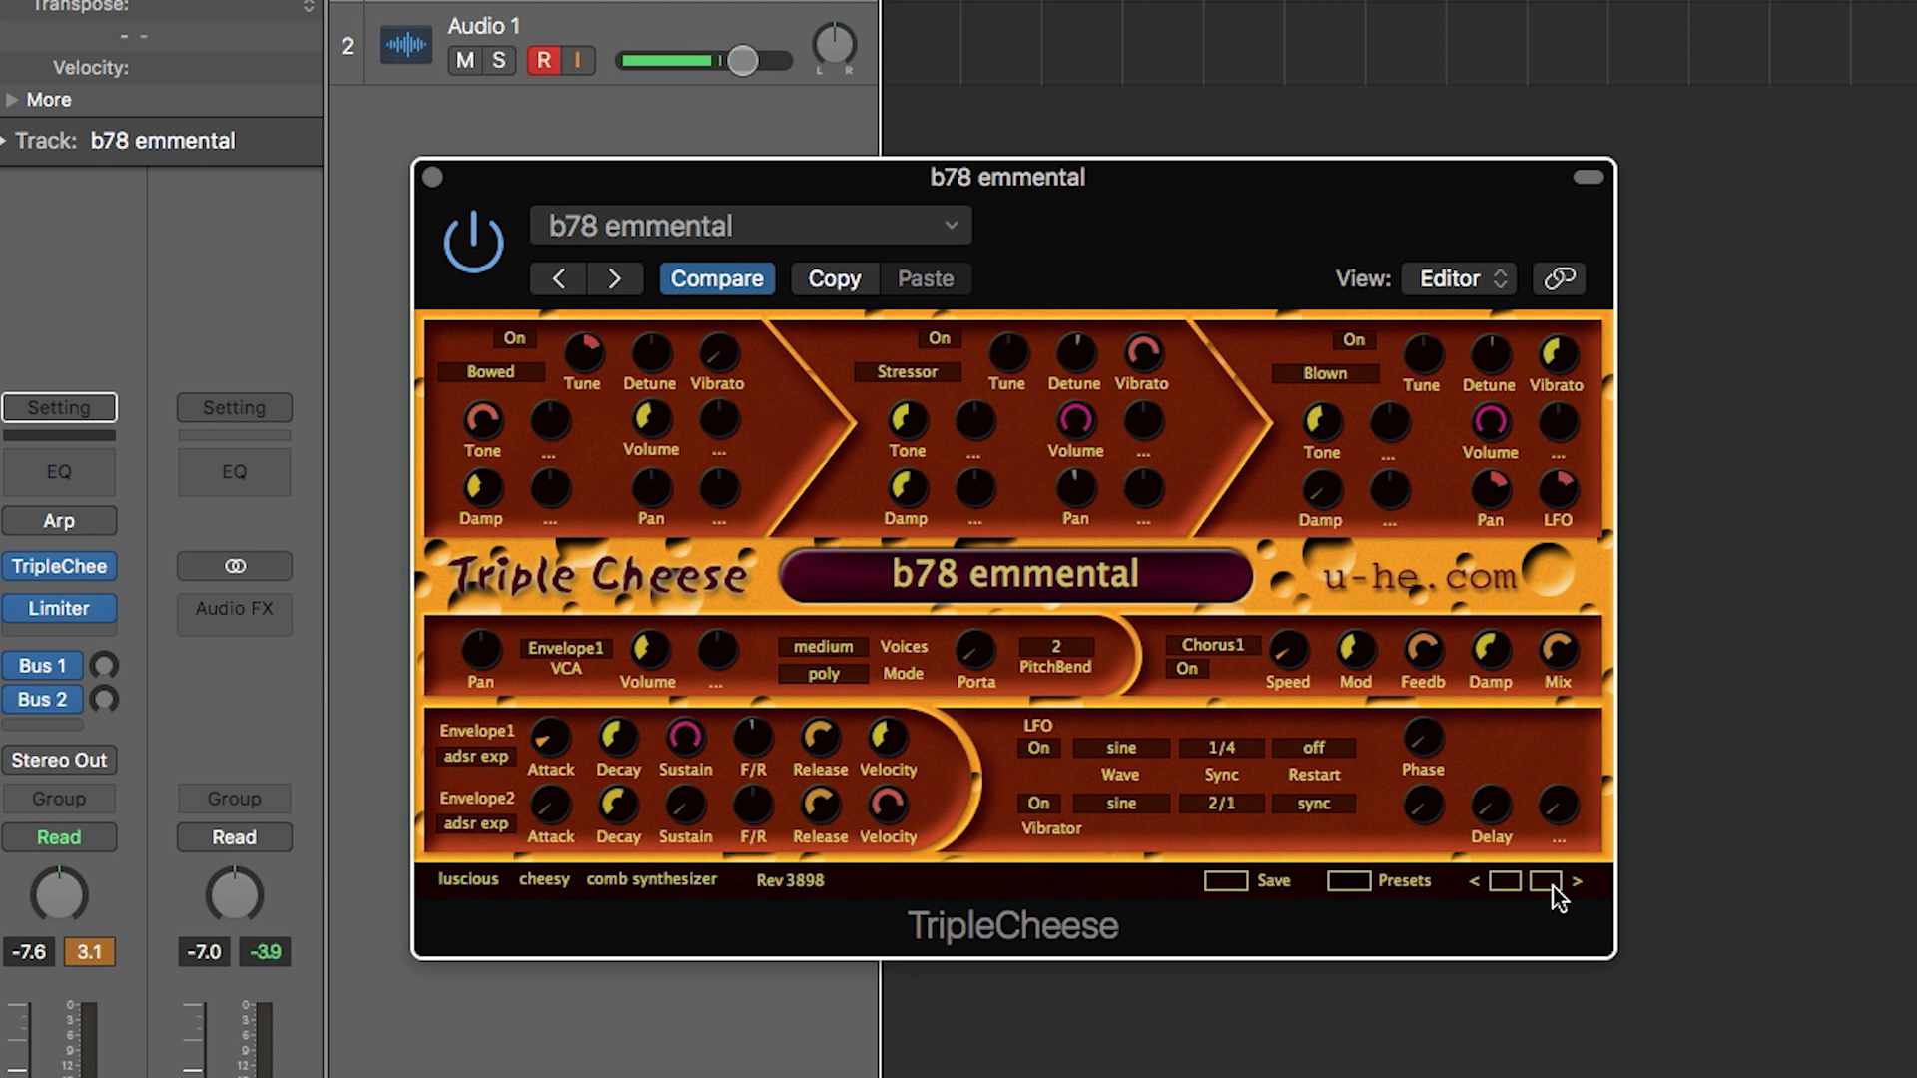
{"action": "left_click", "coordinate": [1554, 886]}
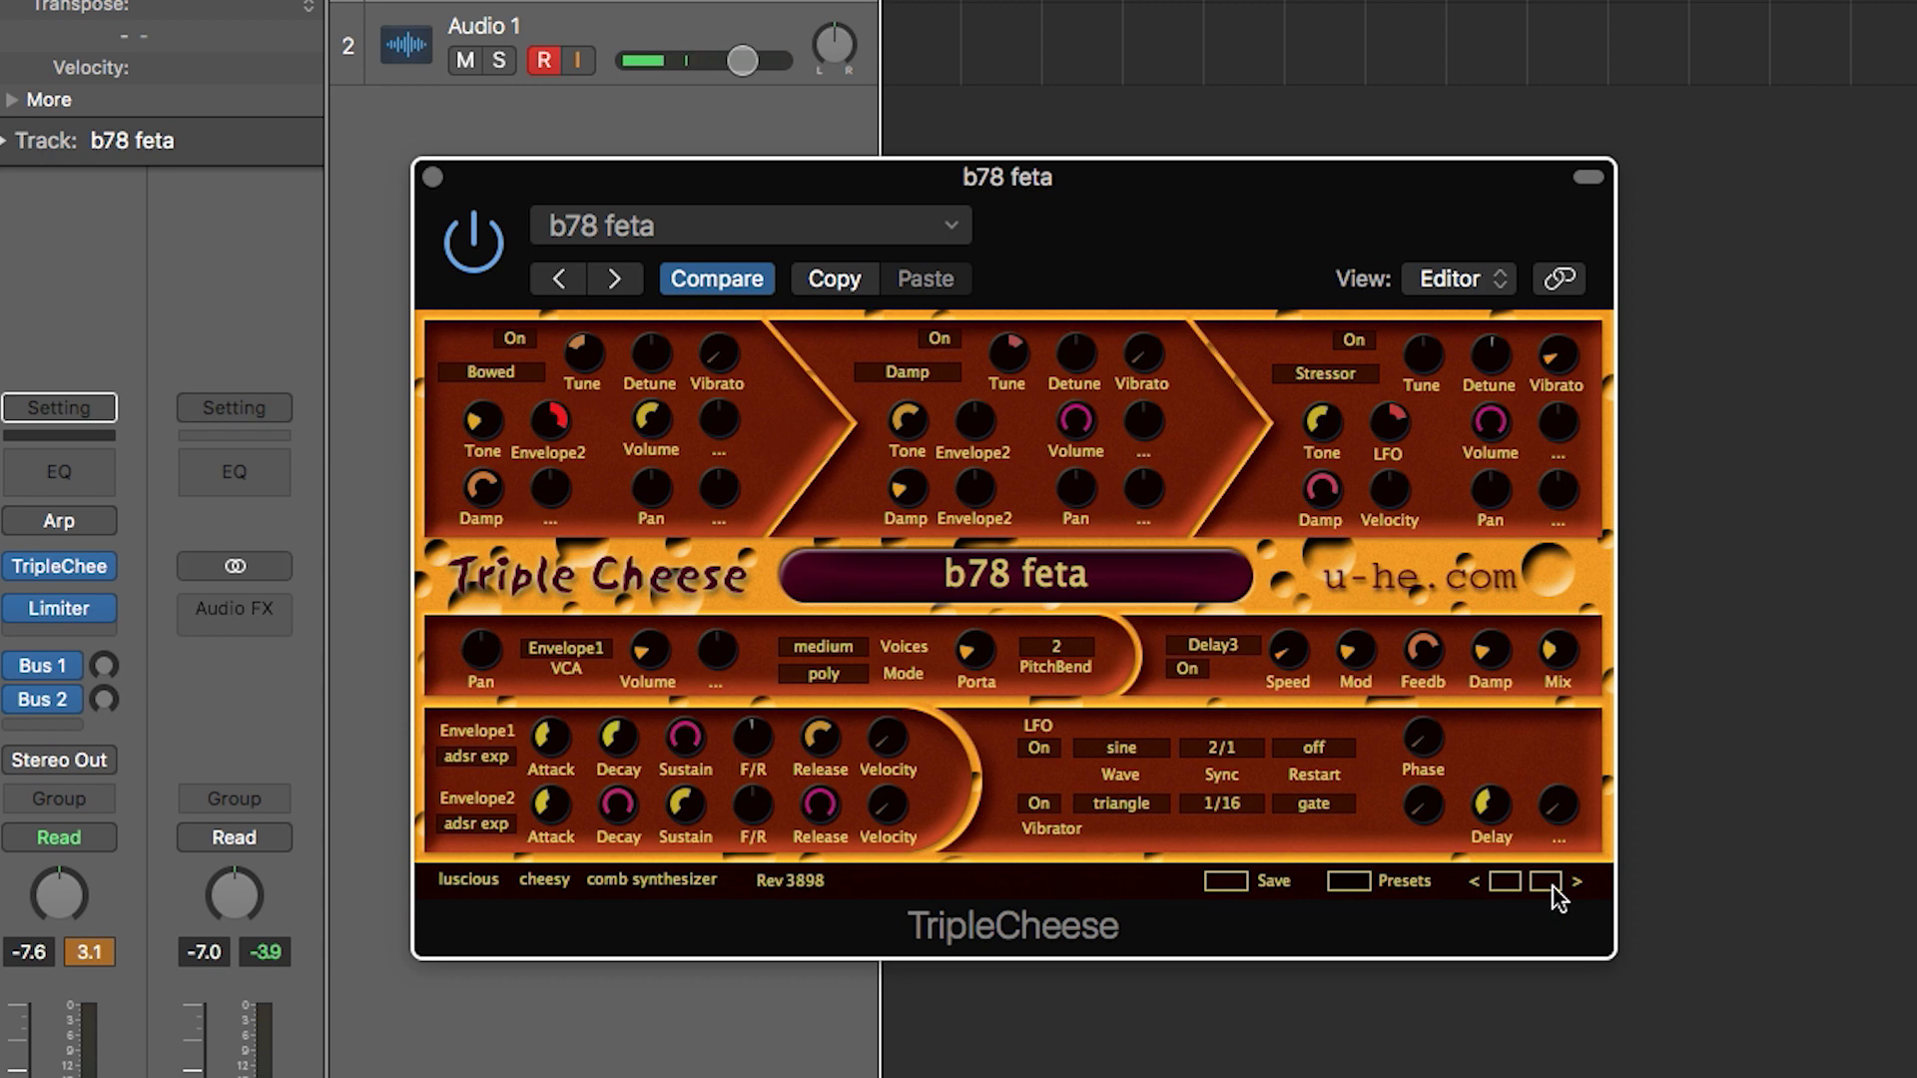
{"action": "left_click", "coordinate": [1554, 887]}
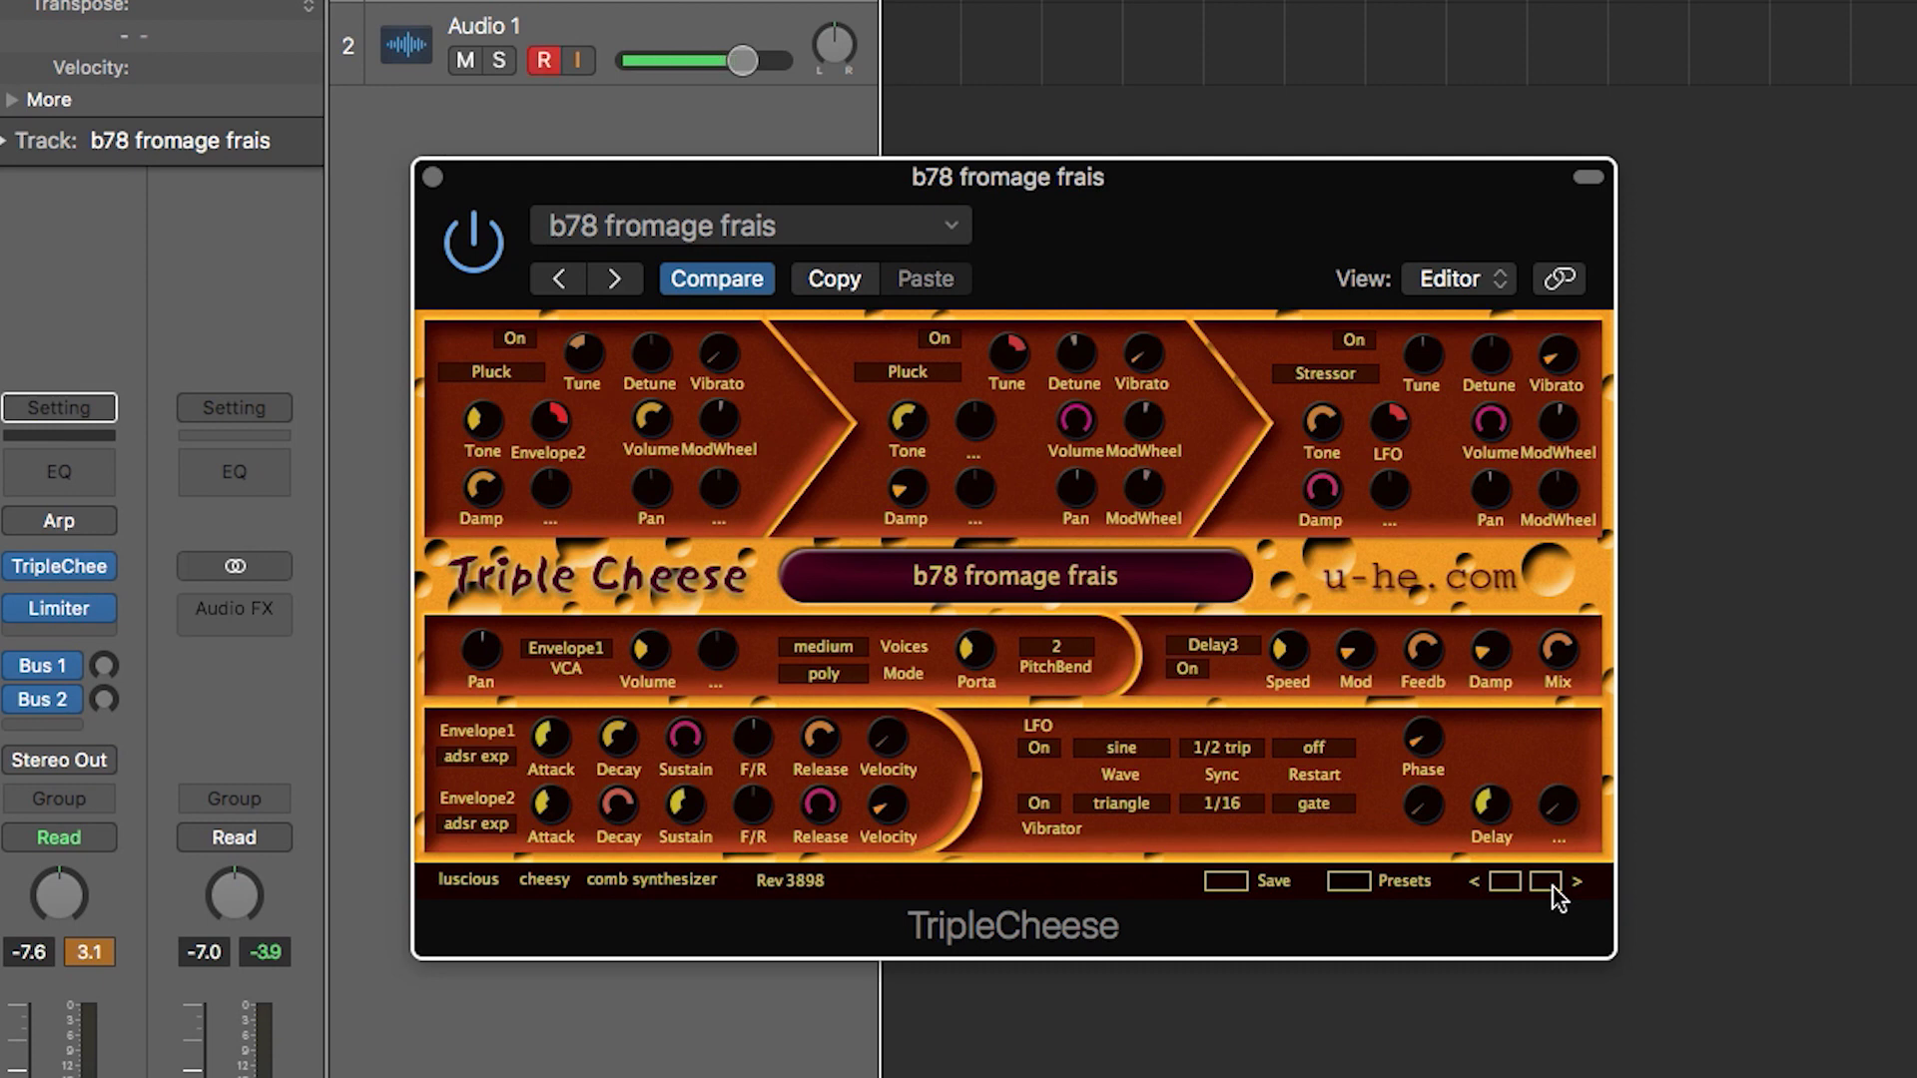
- Audition b78 gouda with the arpeggiator briefly enabled, followed by b78 mozarella and b78 ricotta
{"action": "left_click", "coordinate": [1547, 883]}
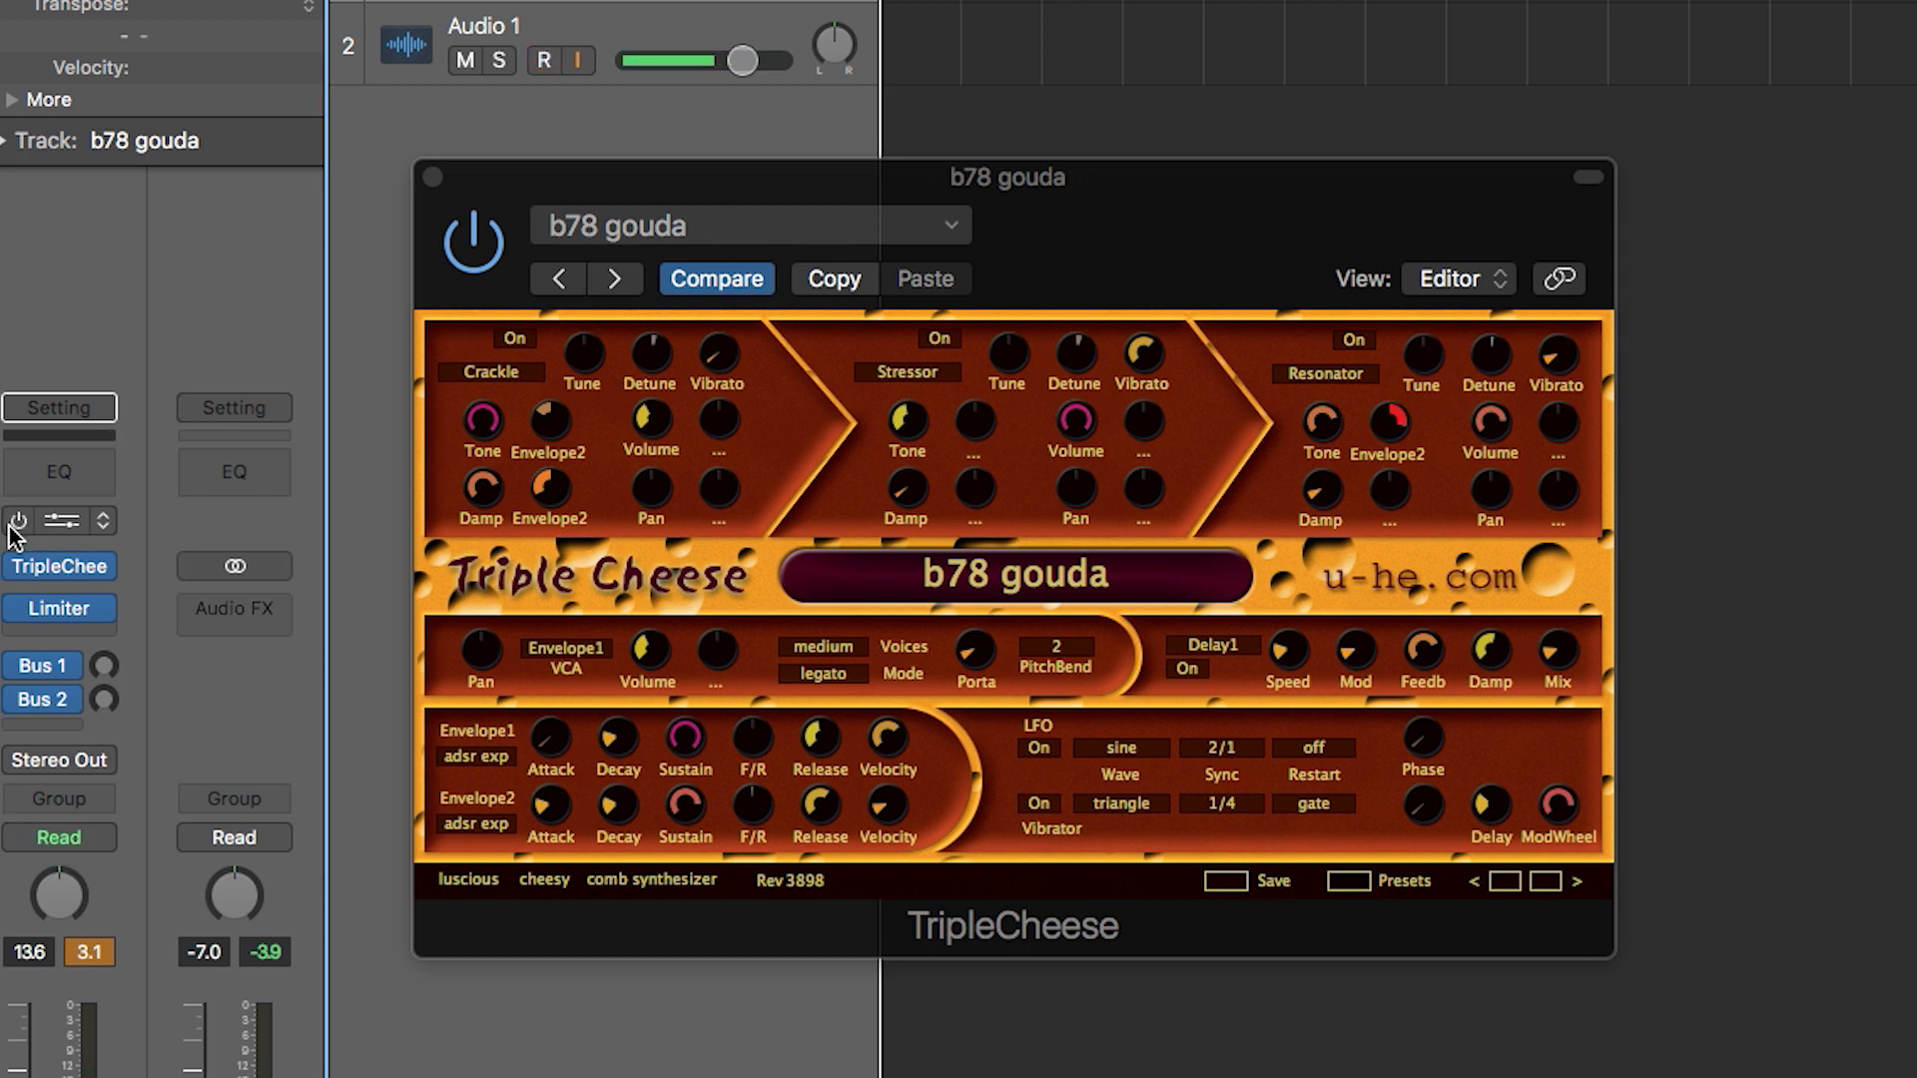
{"action": "mouse_move", "coordinate": [15, 534]}
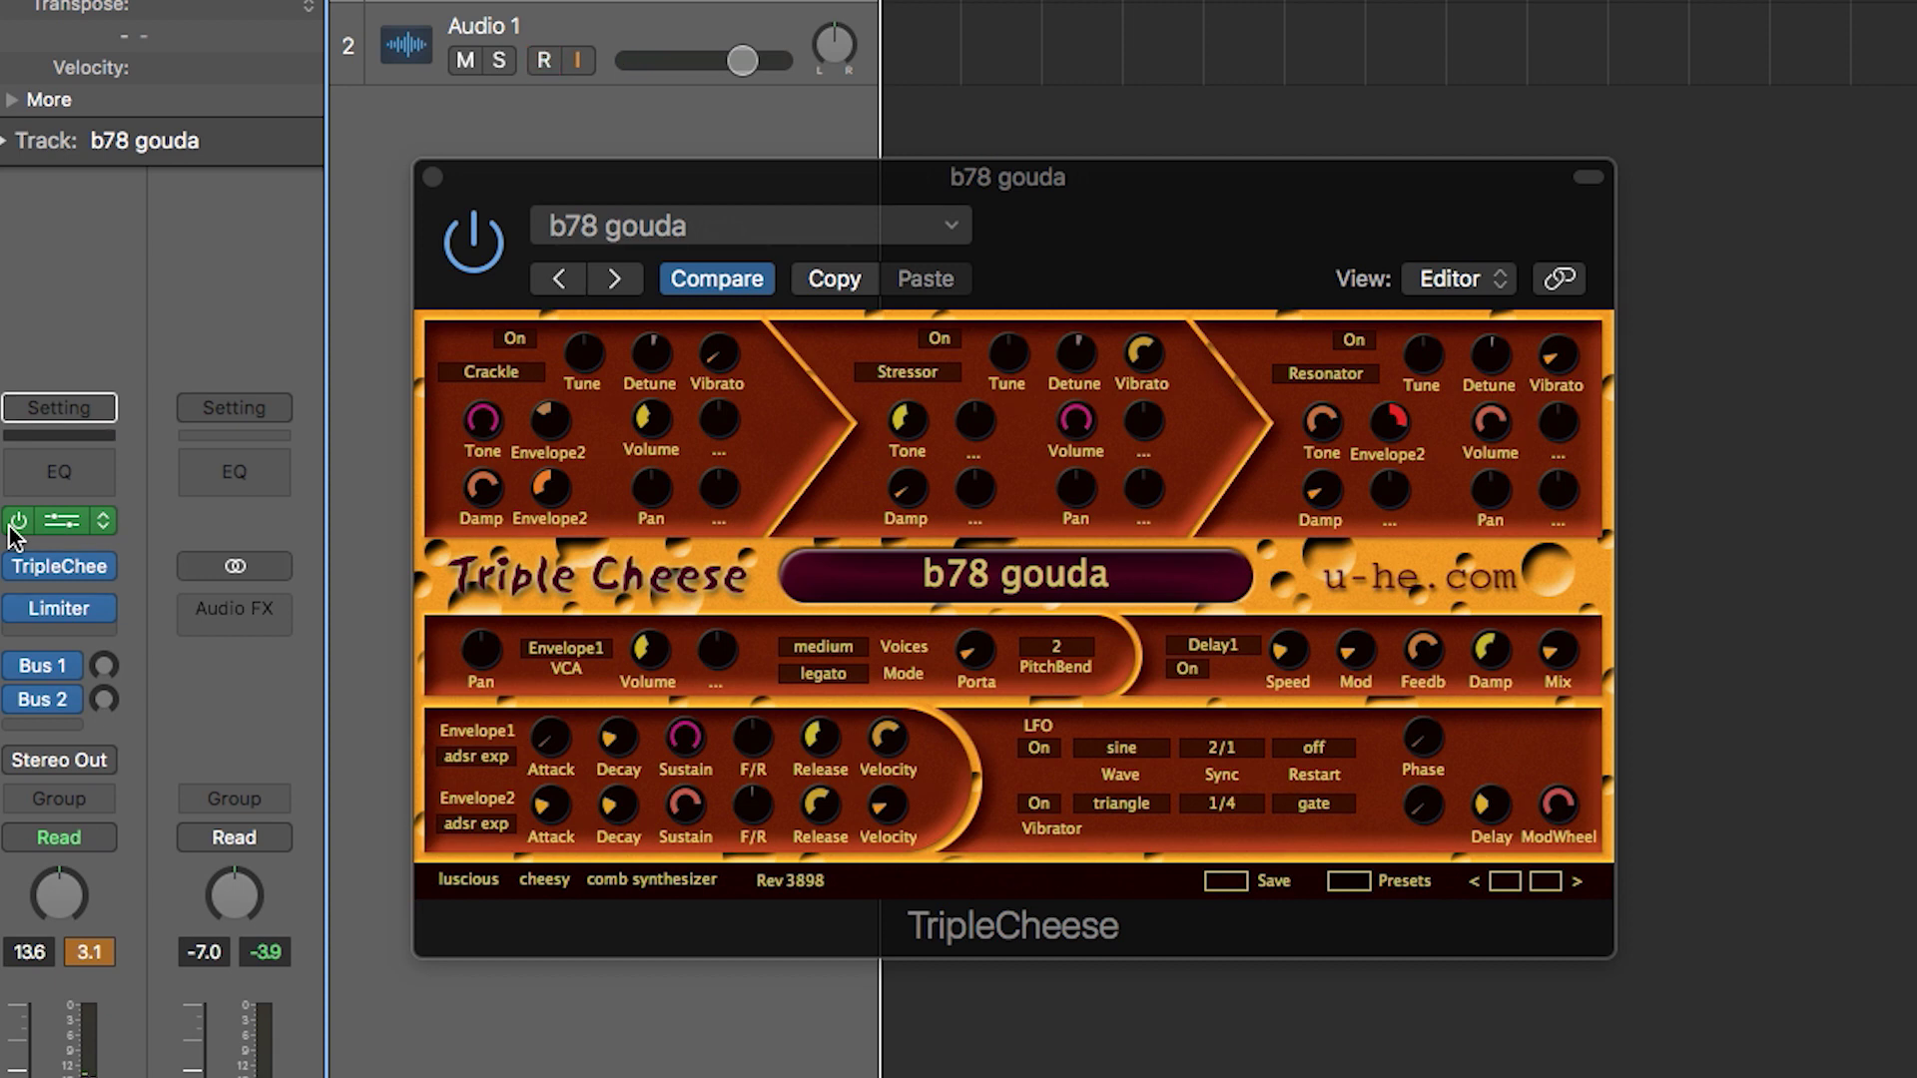
{"action": "left_click", "coordinate": [16, 521]}
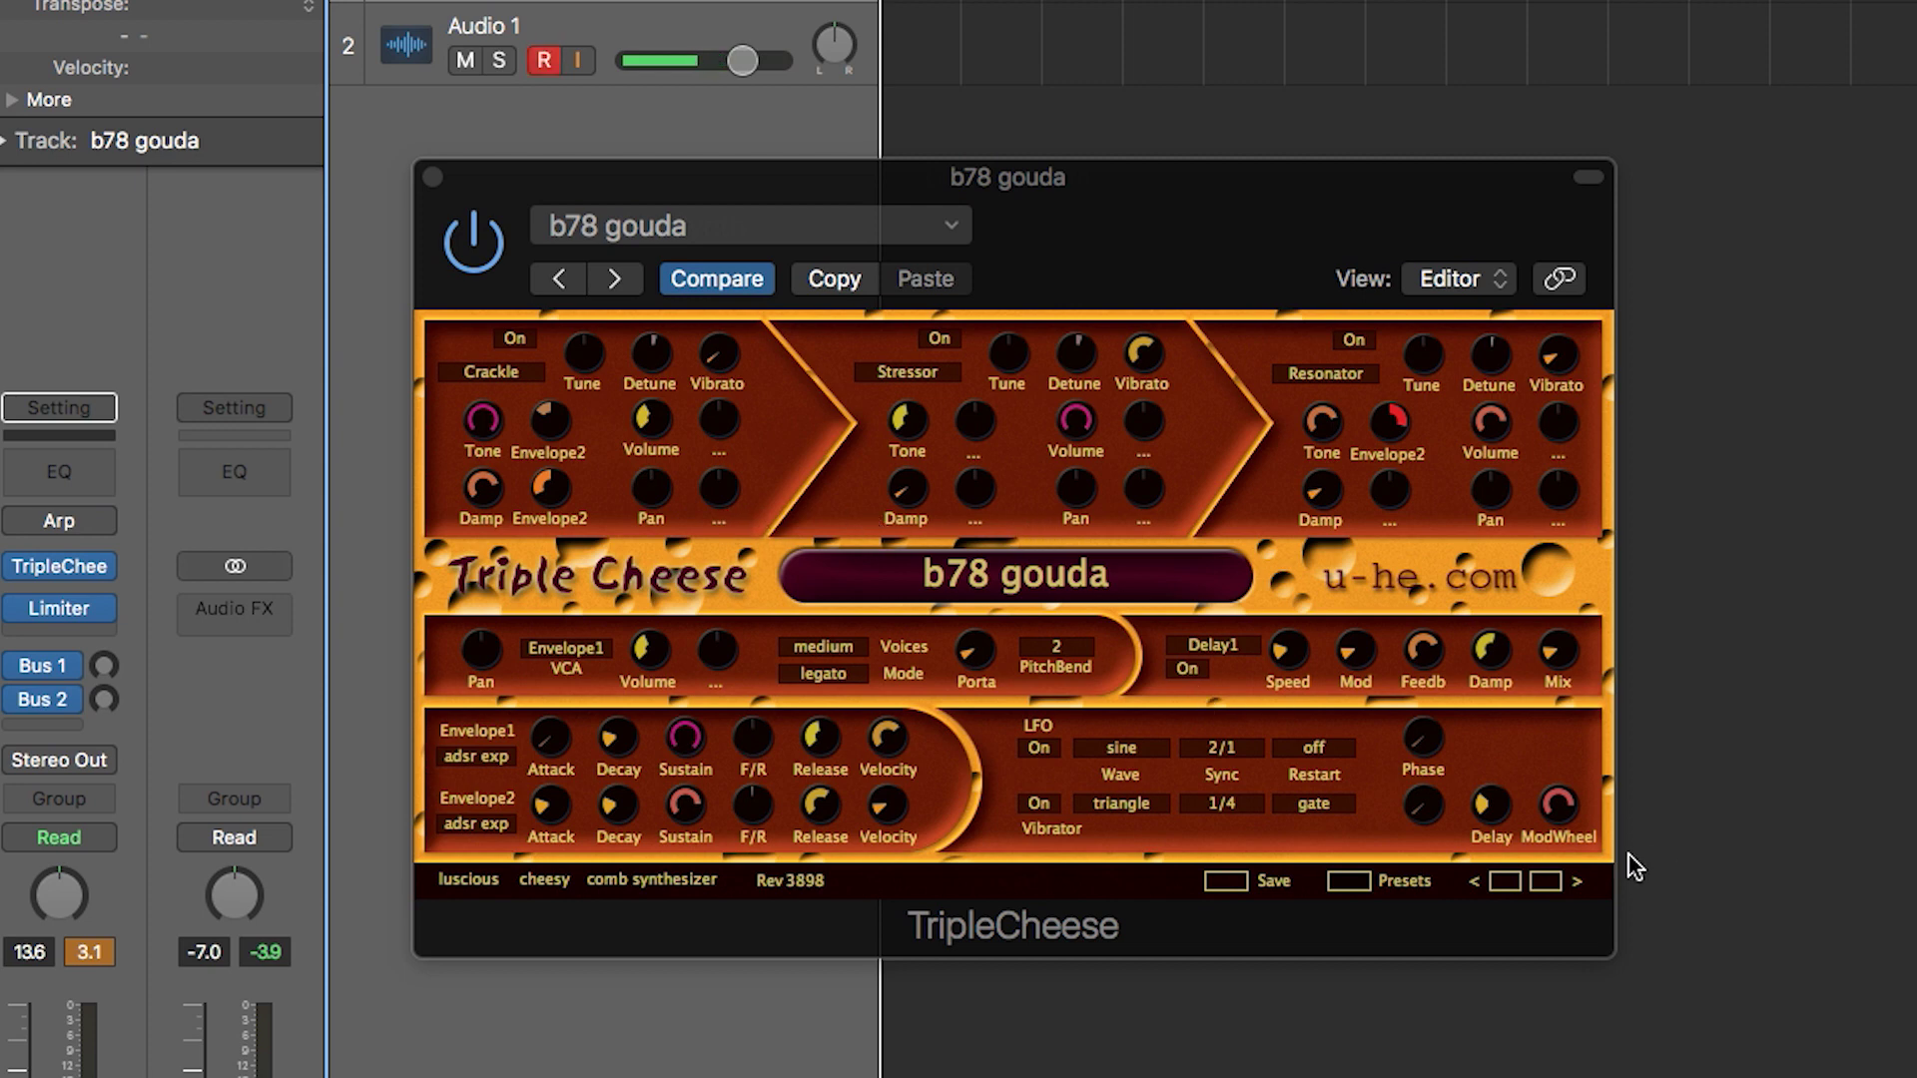
{"action": "left_click", "coordinate": [1550, 883]}
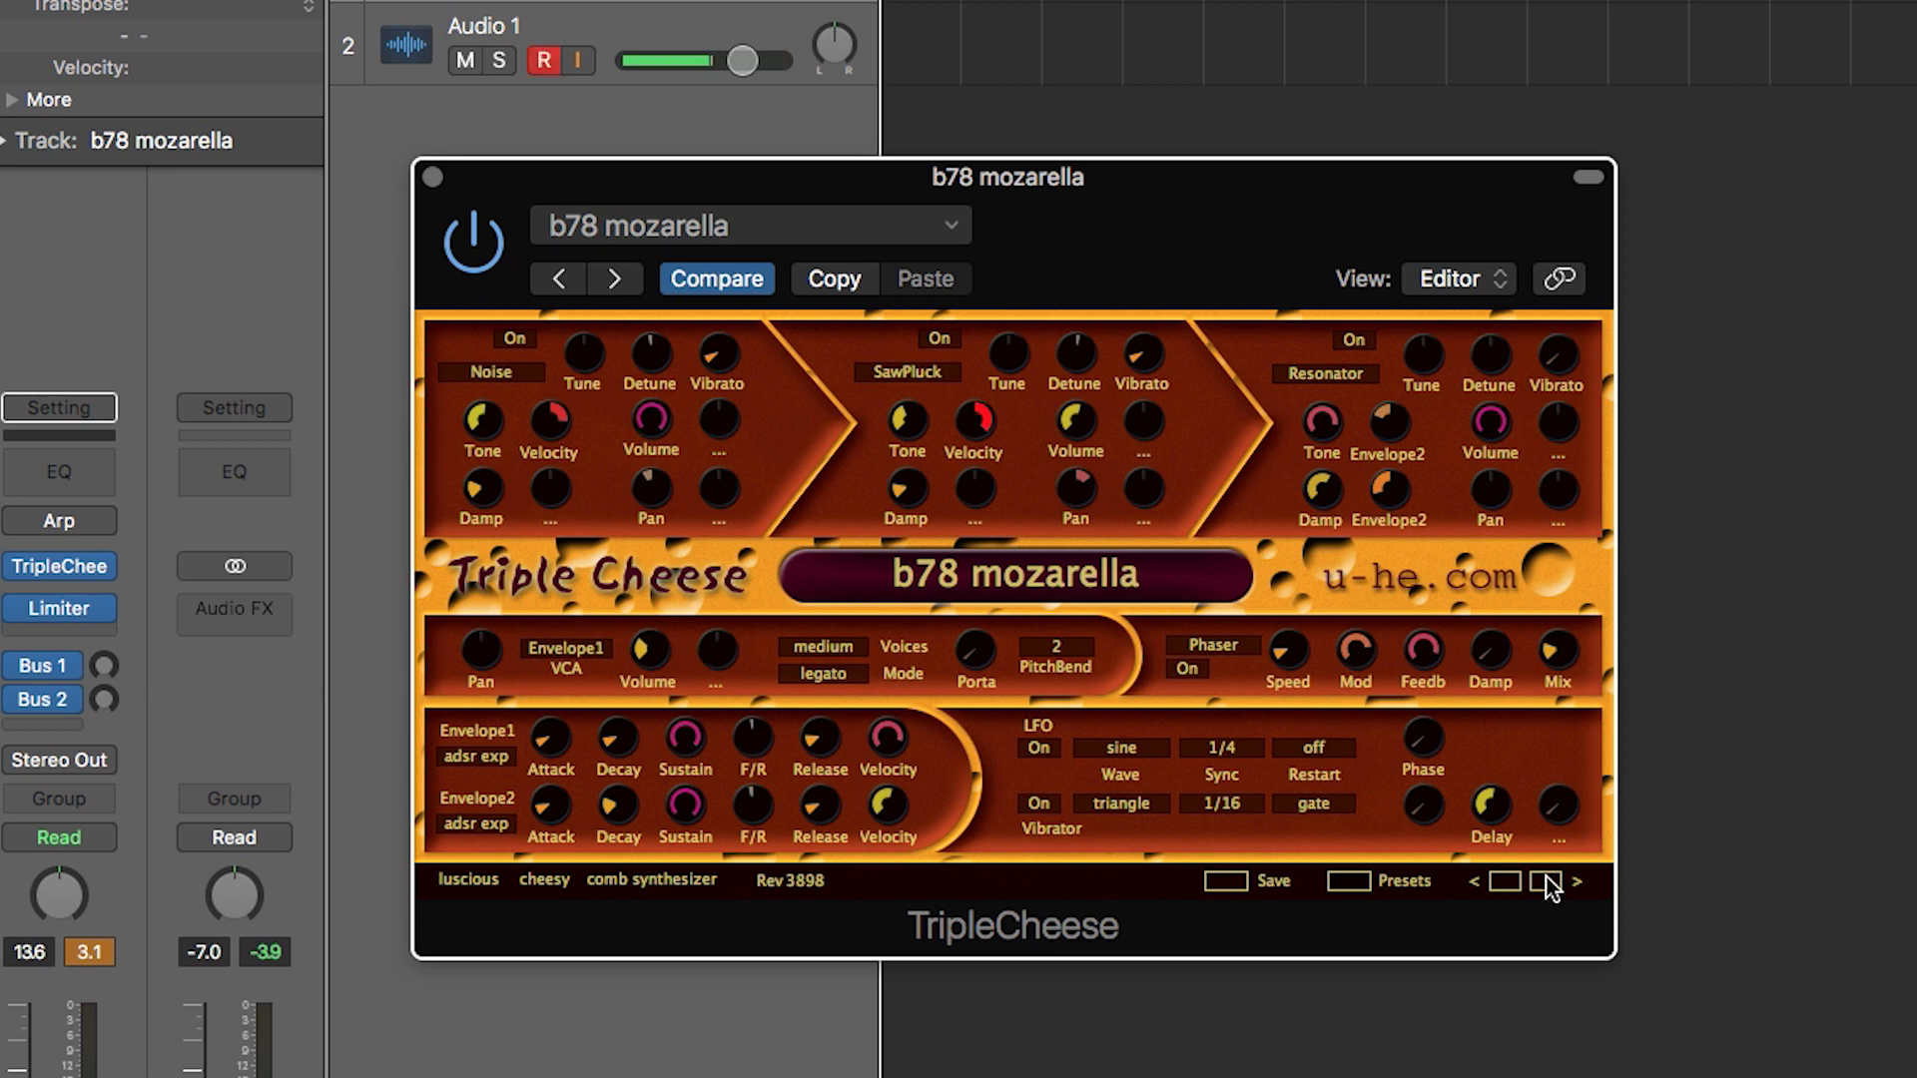
{"action": "left_click", "coordinate": [1547, 883]}
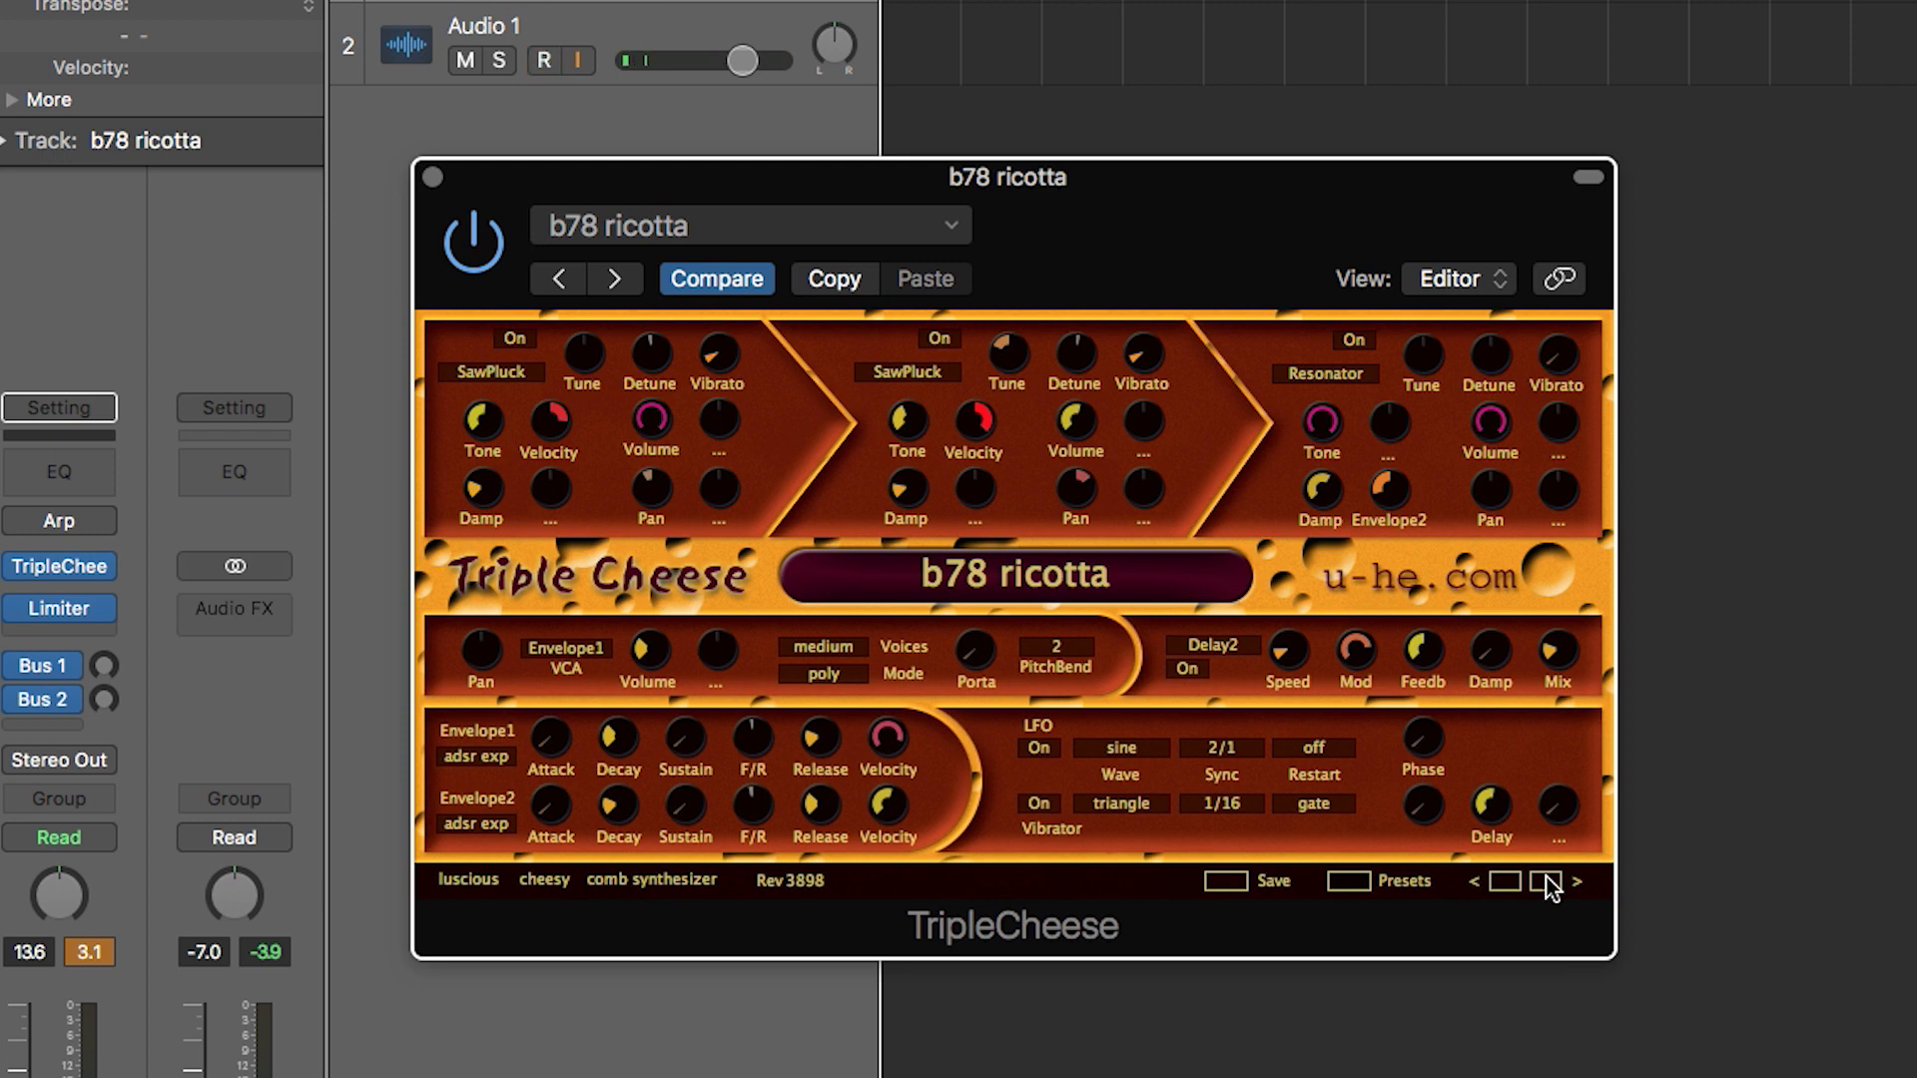
- Audition the GJS presets from GJS -Bearded Organ through GJS Shakey Beard, trying the arpeggiator on GJS Bearded Harp
{"action": "left_click", "coordinate": [1546, 883]}
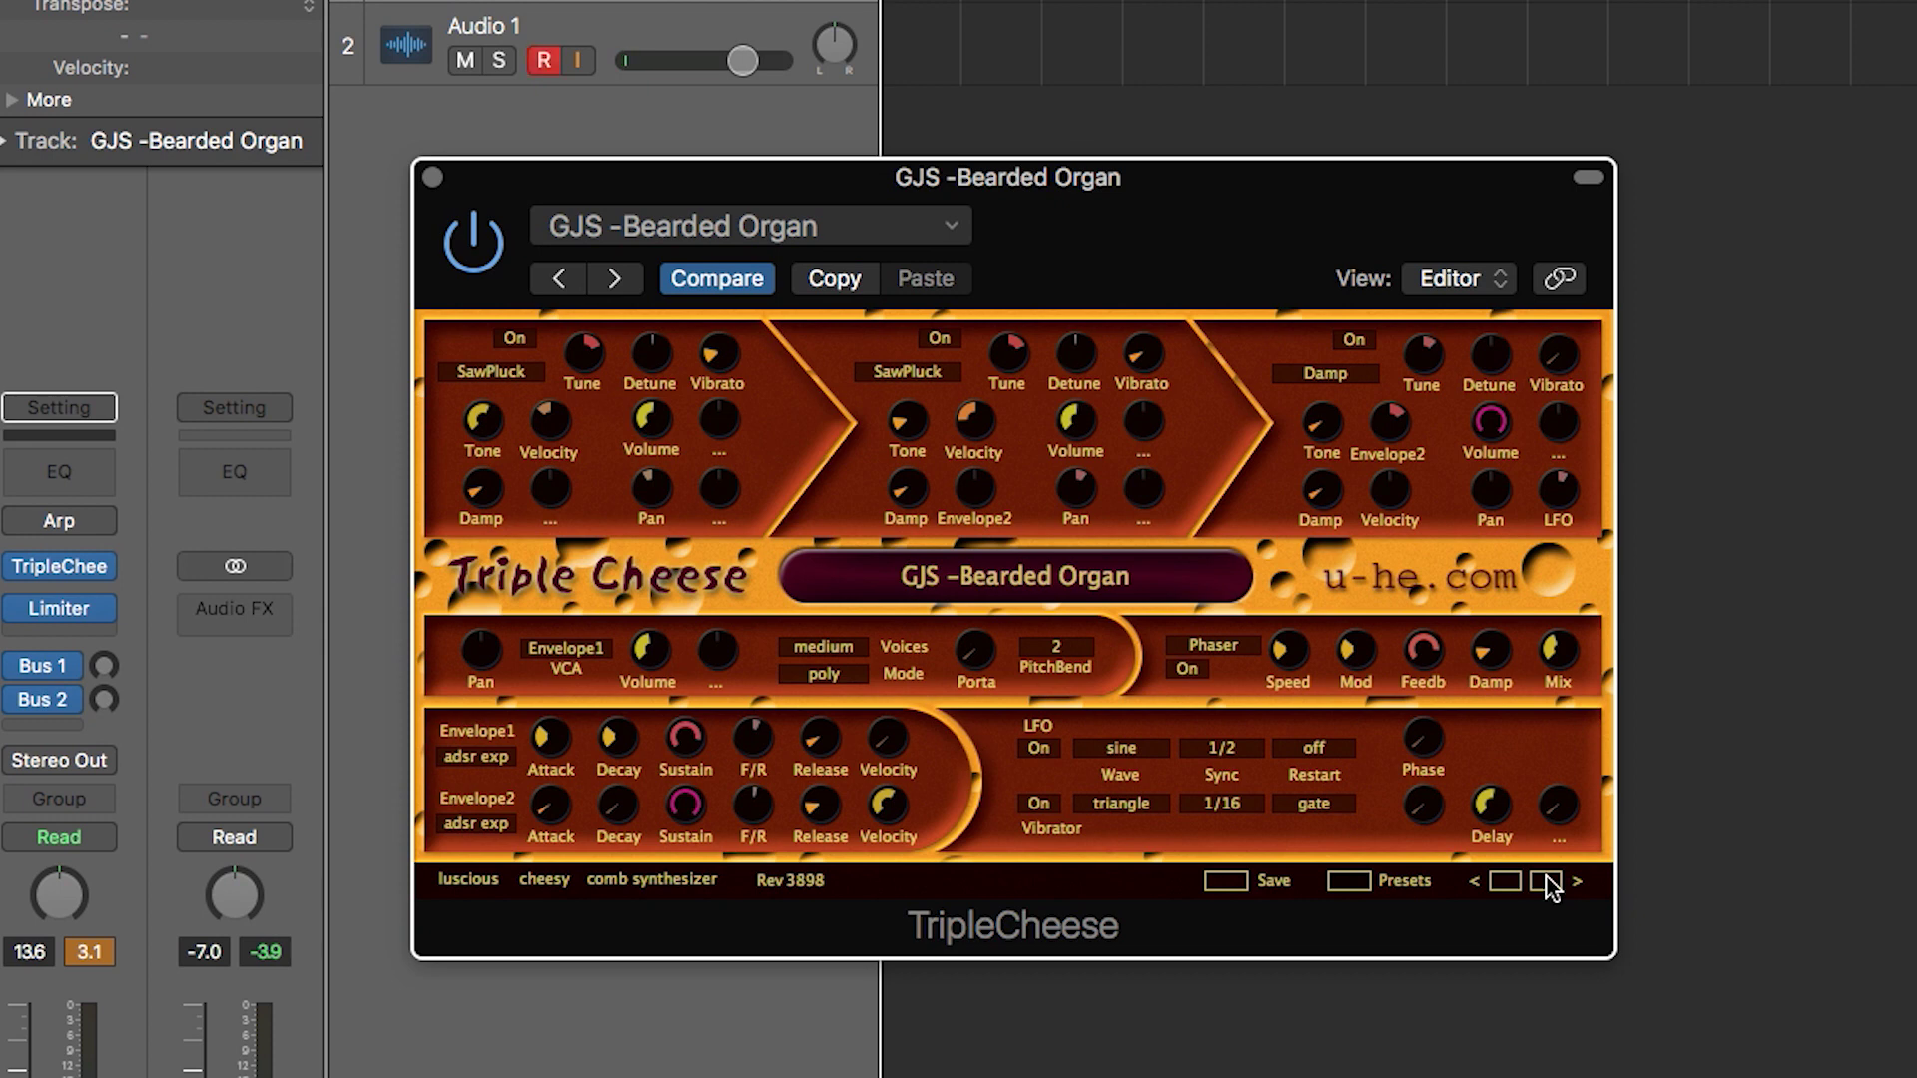
{"action": "key", "text": "]"}
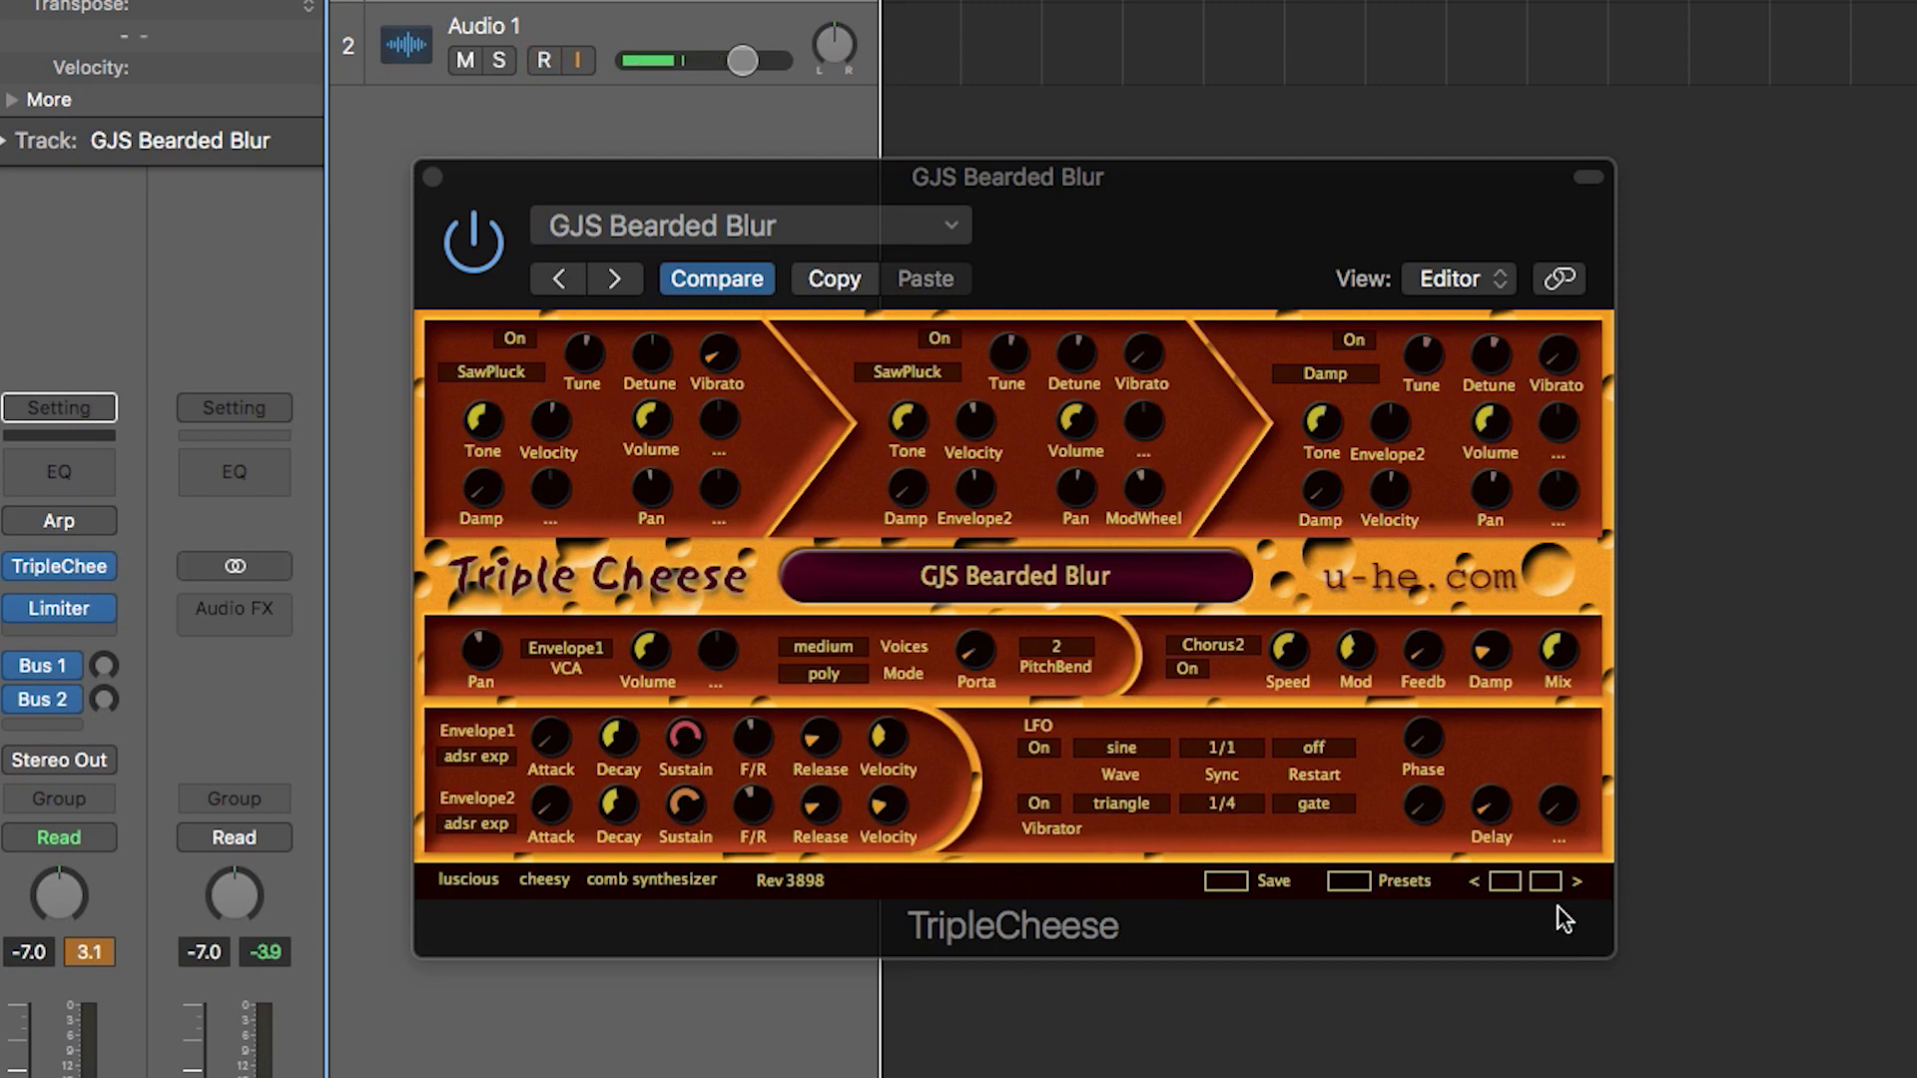
{"action": "left_click", "coordinate": [1574, 883]}
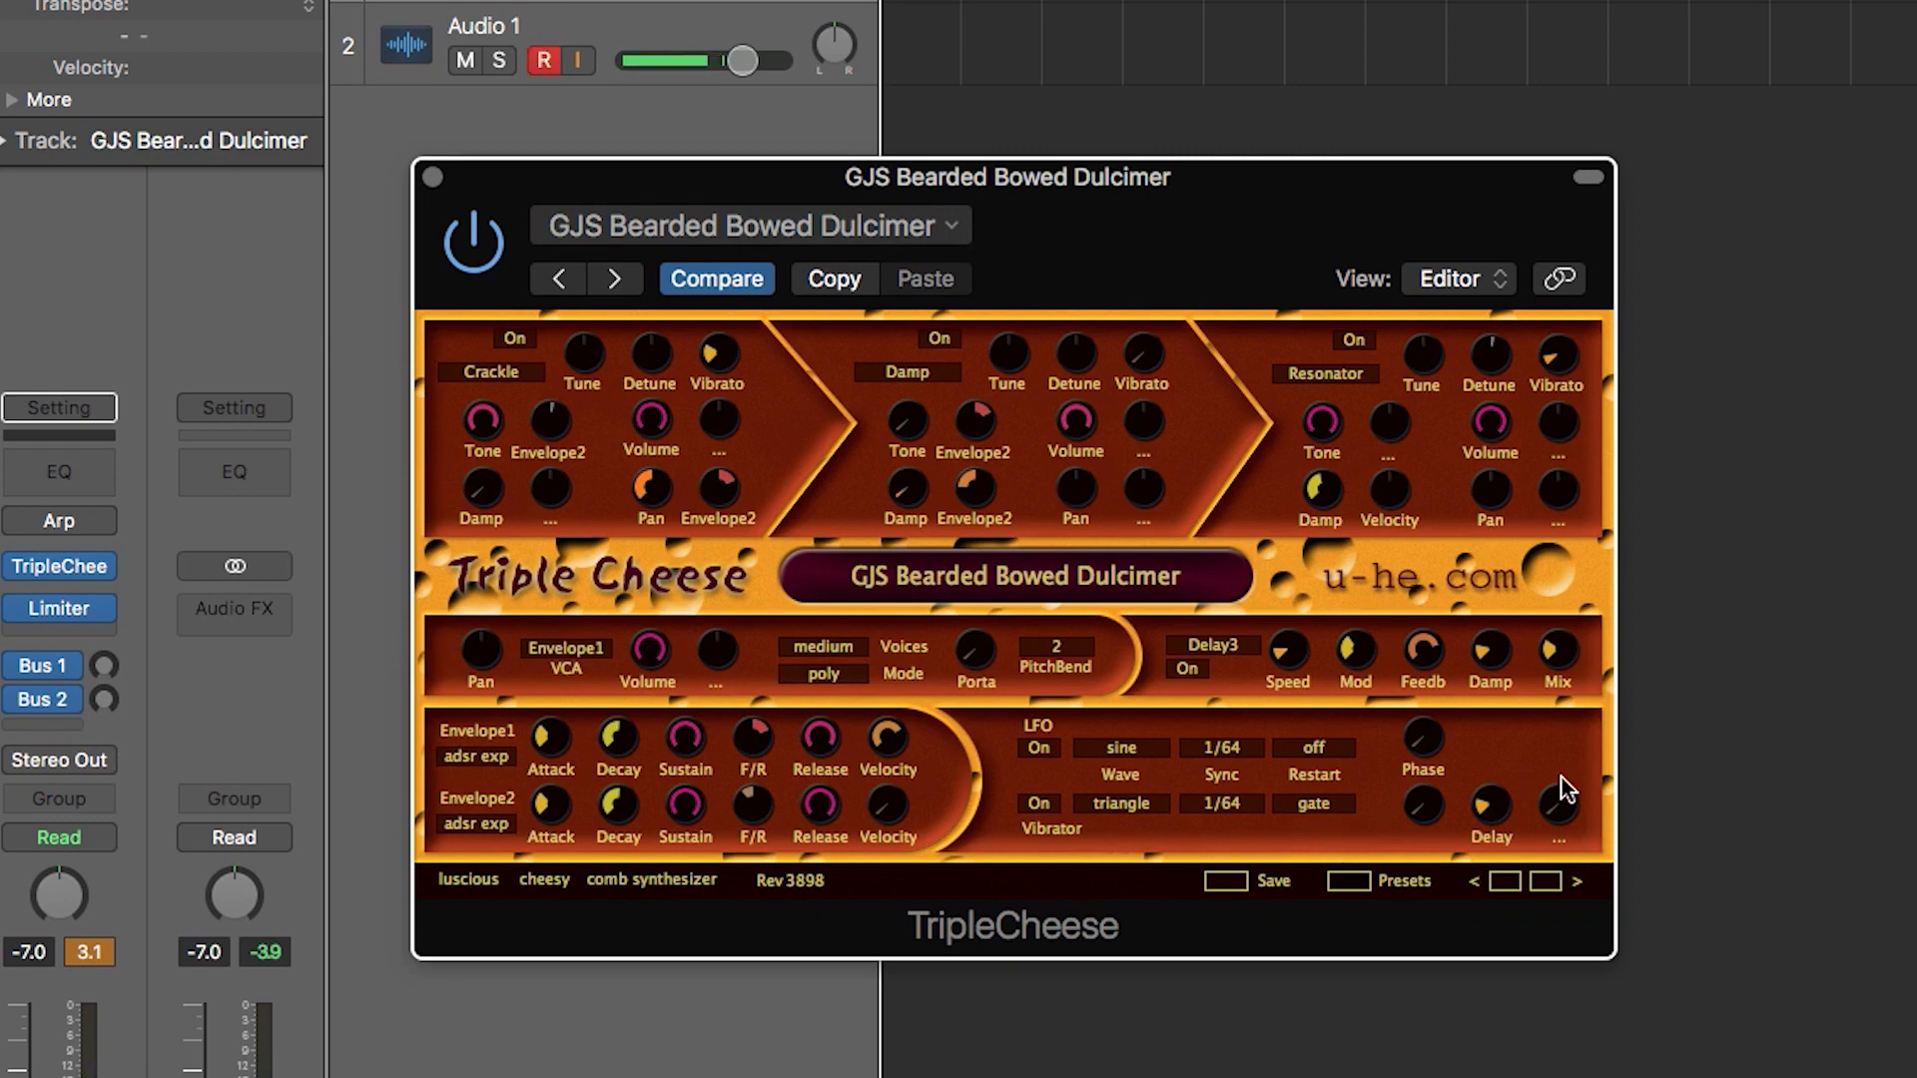
{"action": "left_click", "coordinate": [1545, 882]}
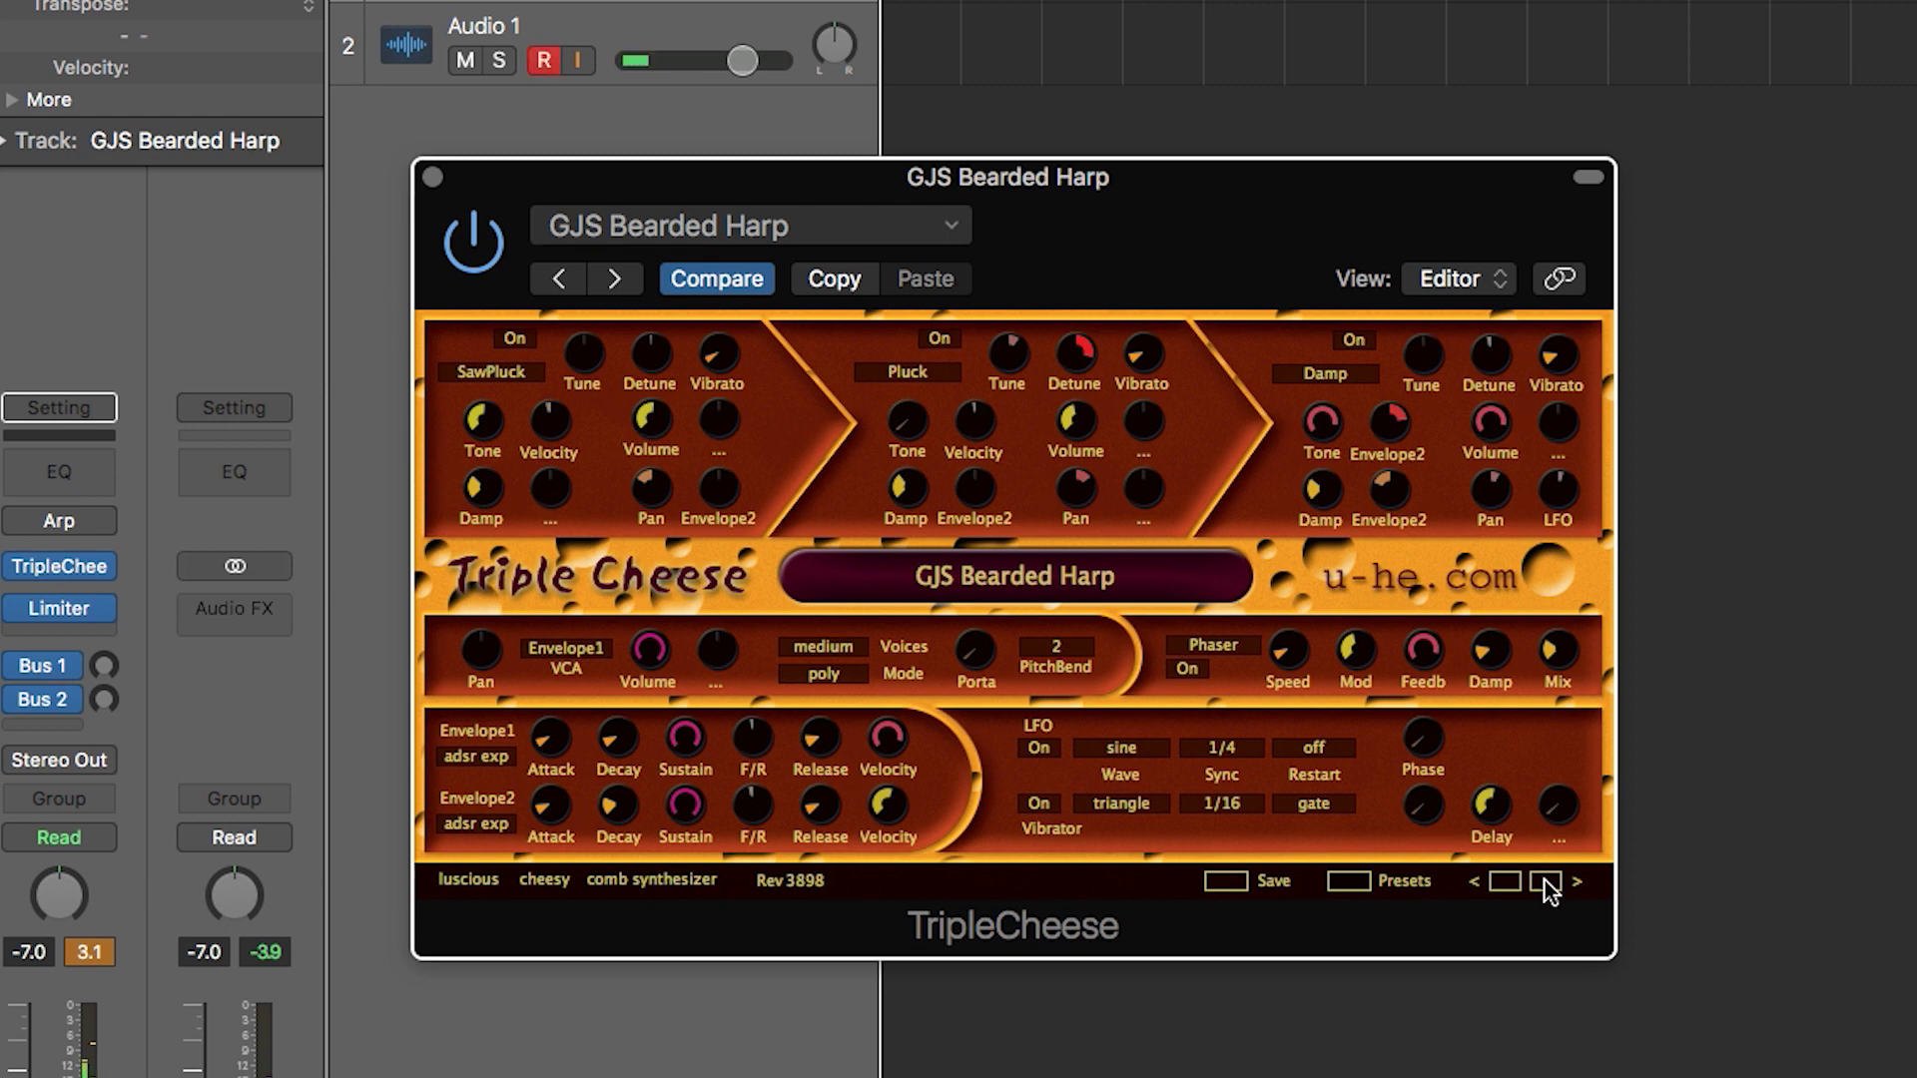
{"action": "left_click", "coordinate": [19, 522]}
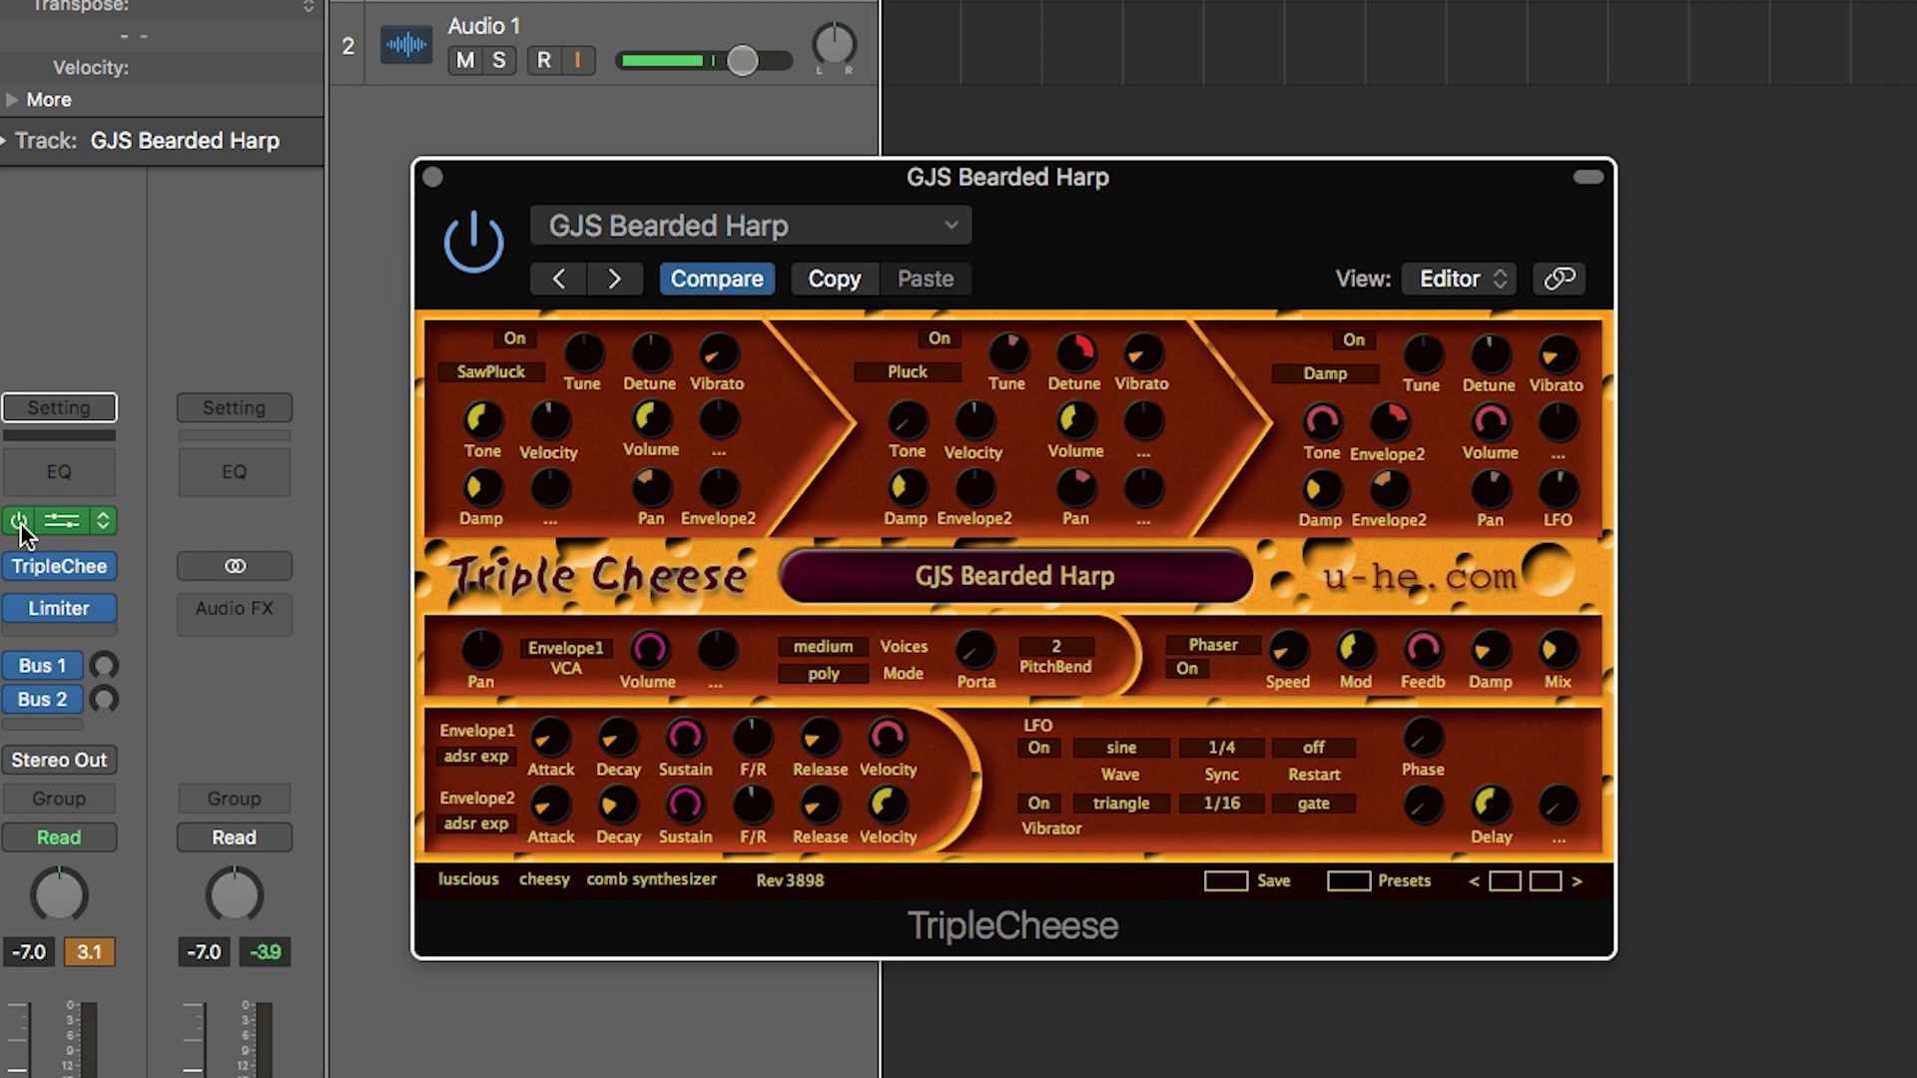
{"action": "left_click", "coordinate": [1547, 883]}
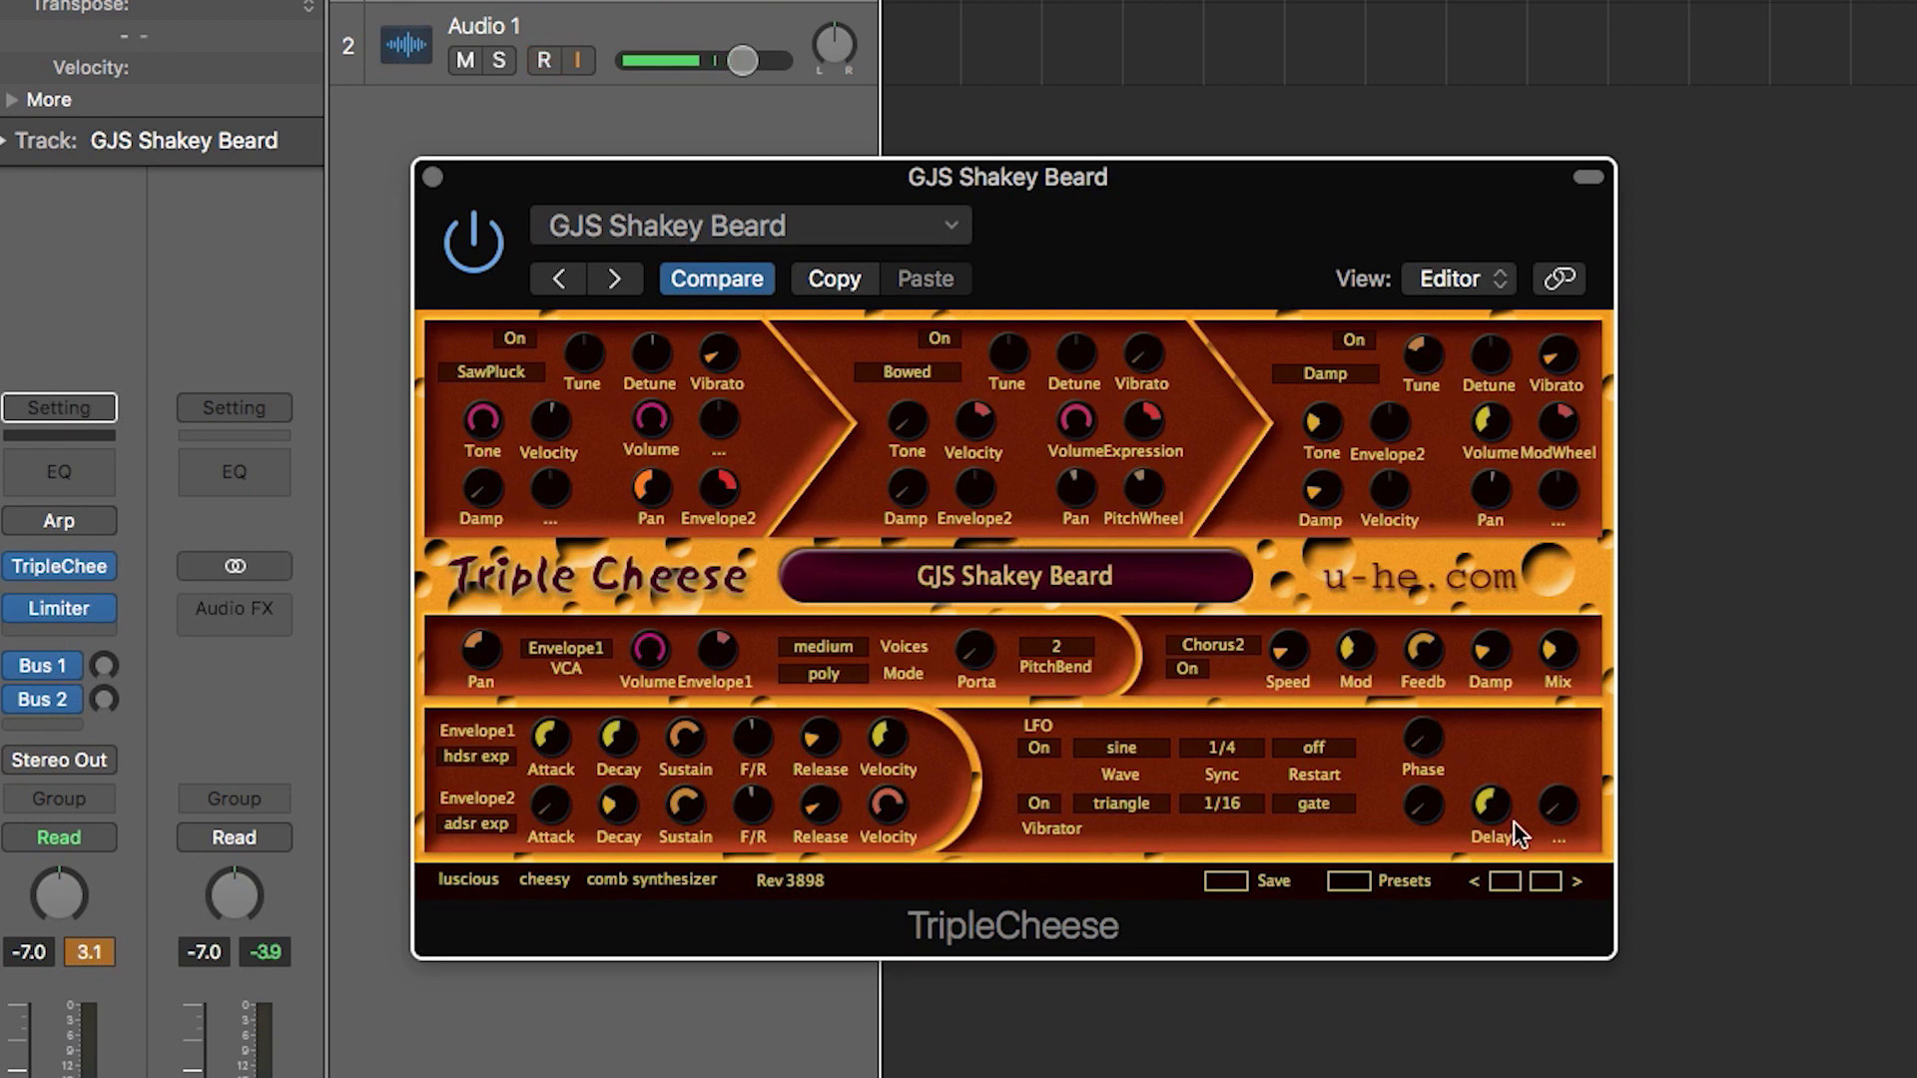
- Load the bio Calculated Risk preset and vary the Envelope1 attack up and down
{"action": "left_click", "coordinate": [1548, 883]}
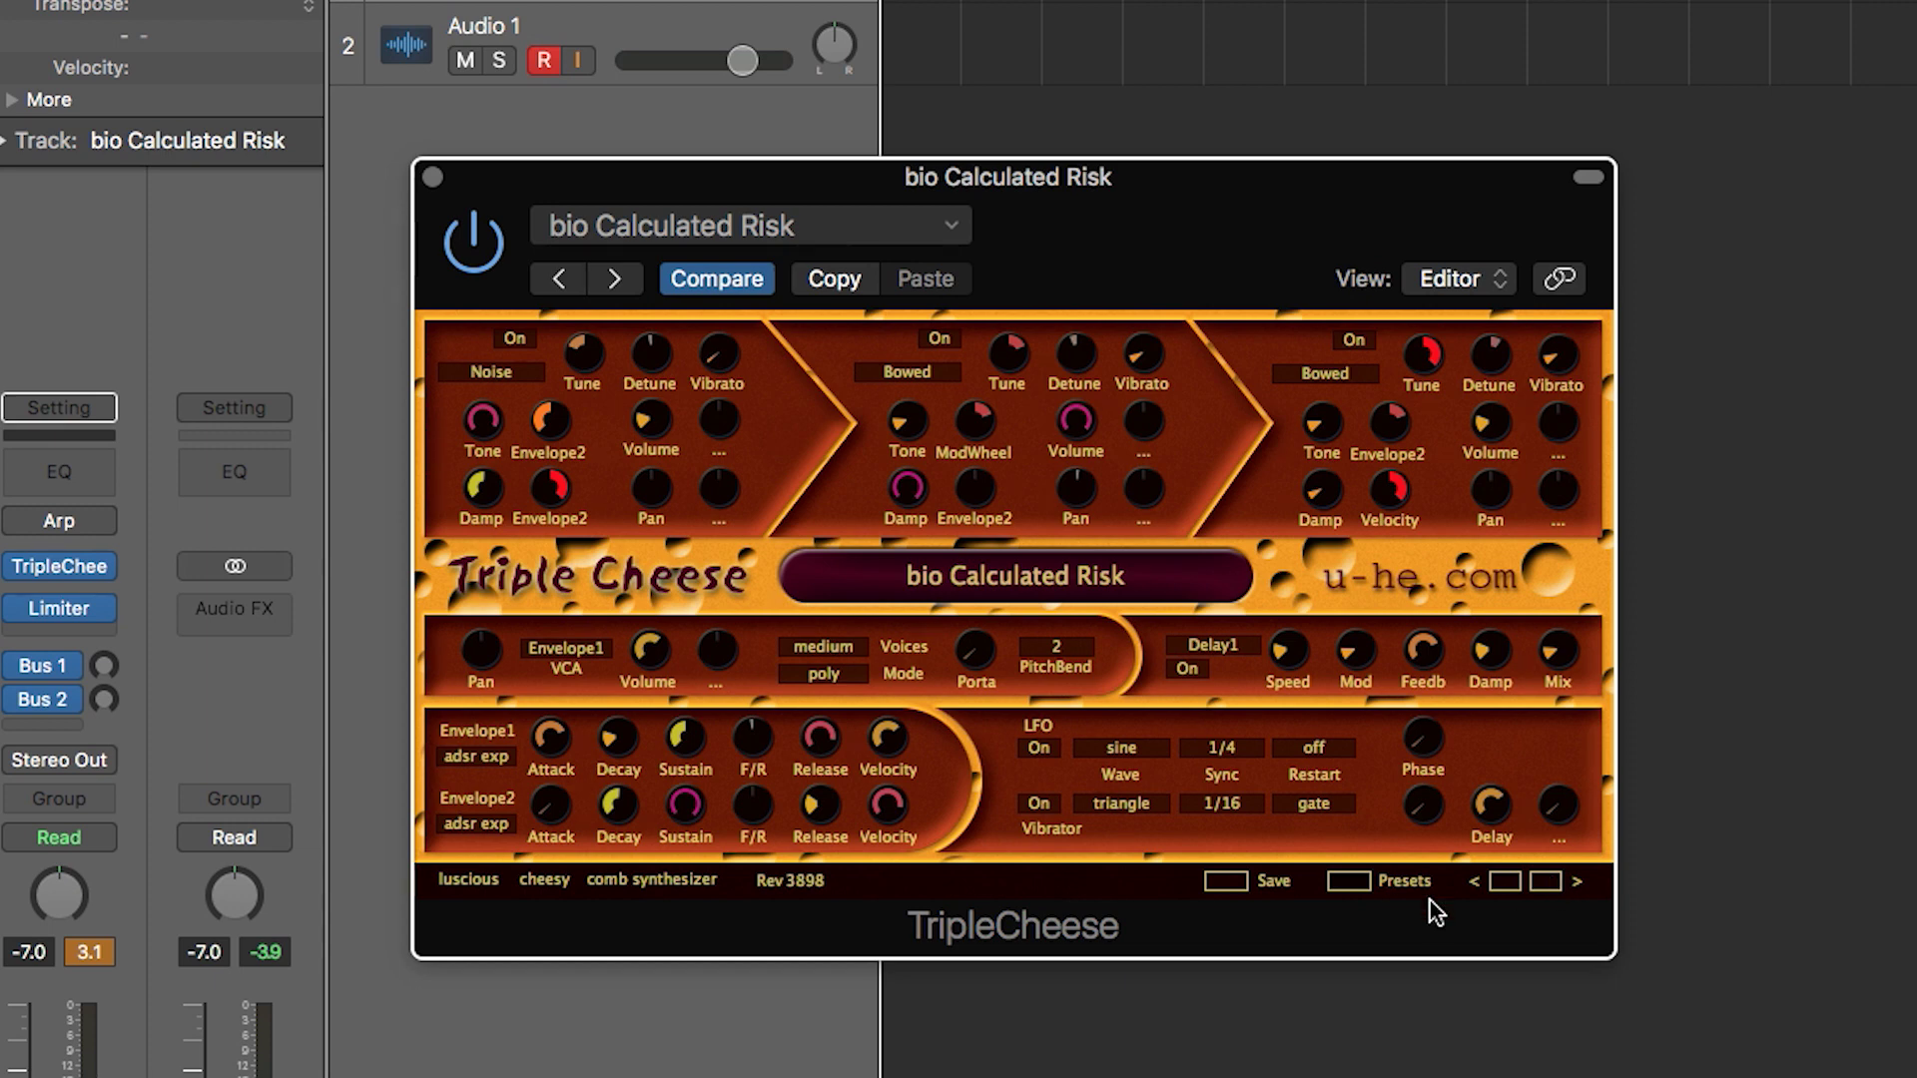
{"action": "left_click_drag", "start_coordinate": [555, 746], "coordinate": [549, 675]}
{"action": "mouse_move", "coordinate": [554, 744]}
{"action": "left_click_drag", "start_coordinate": [555, 744], "coordinate": [594, 989]}
{"action": "left_click_drag", "start_coordinate": [549, 752], "coordinate": [538, 697]}
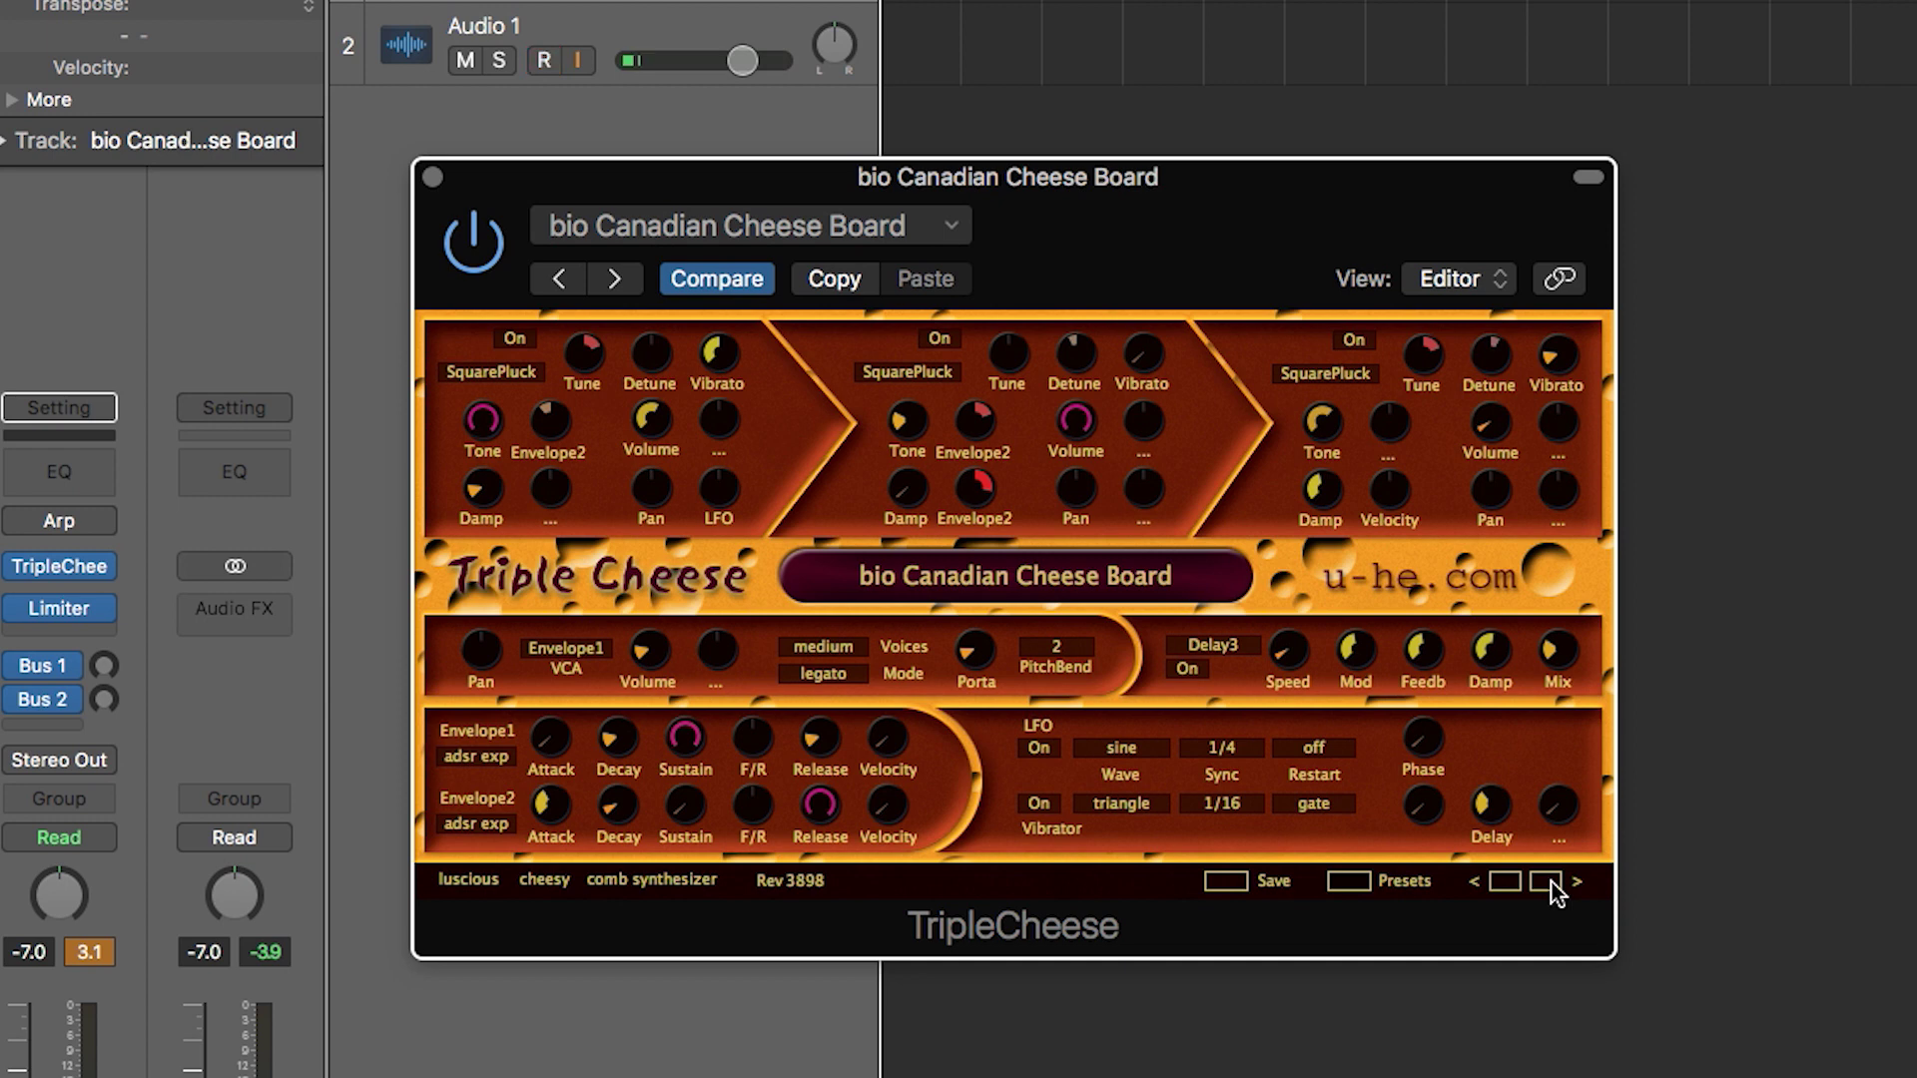
- Audition the presets bio Cheese Fountain (mod whl), bio Cheese Induced Dream and bio Cheese With Bells On
{"action": "left_click", "coordinate": [1550, 885]}
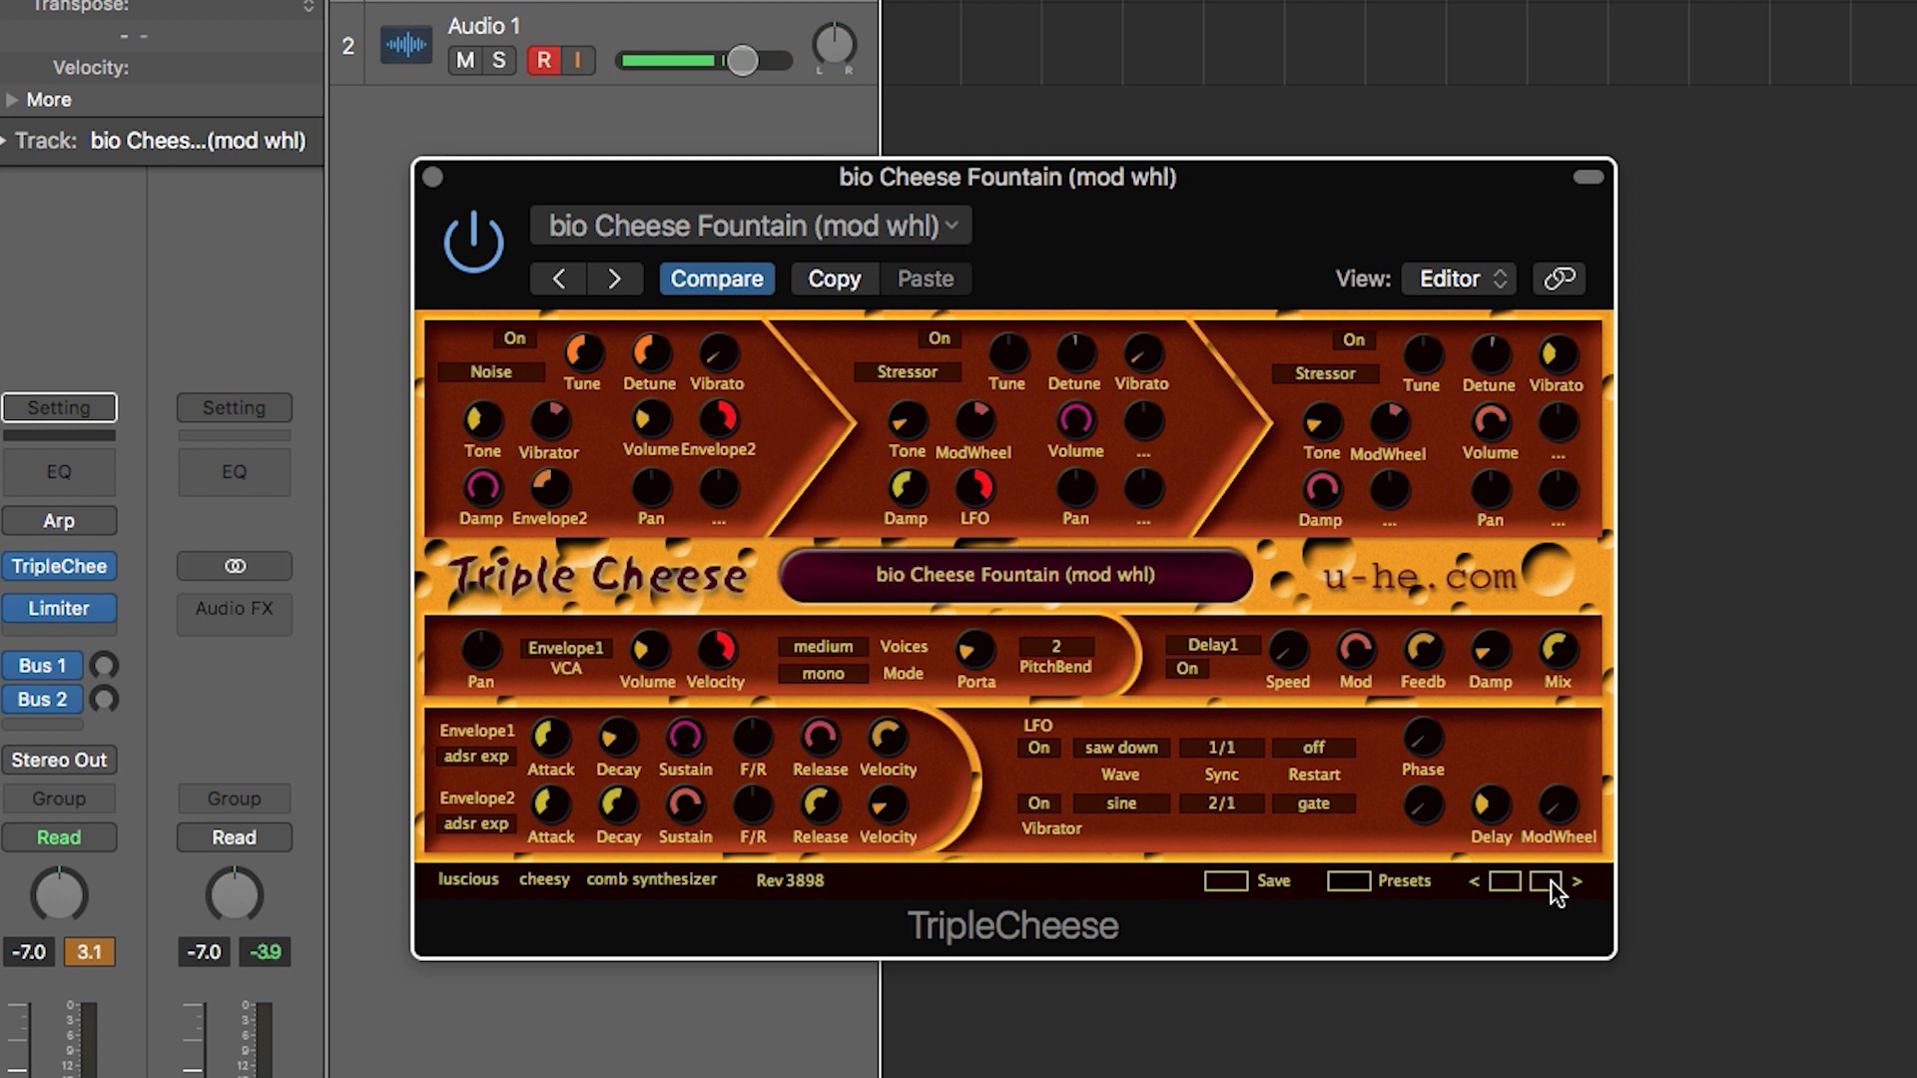
{"action": "left_click", "coordinate": [1550, 884]}
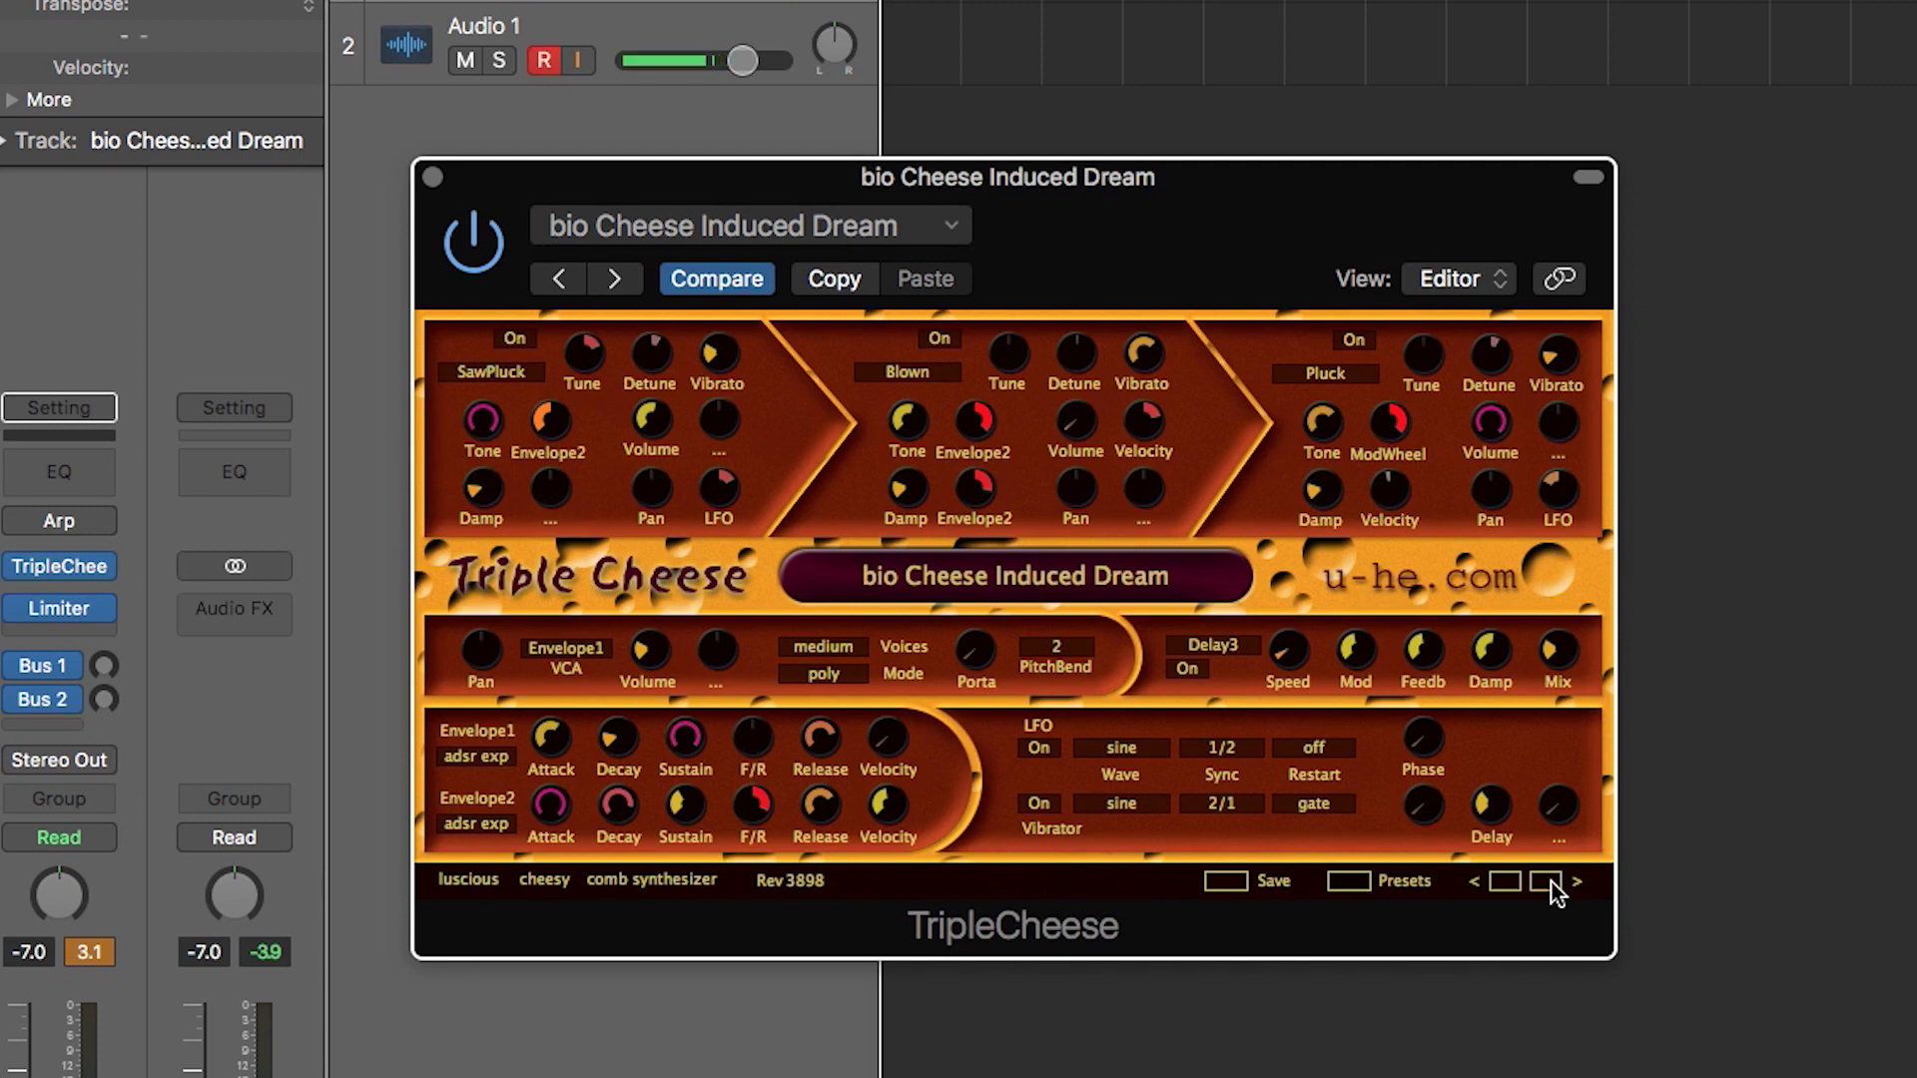
{"action": "left_click", "coordinate": [1552, 884]}
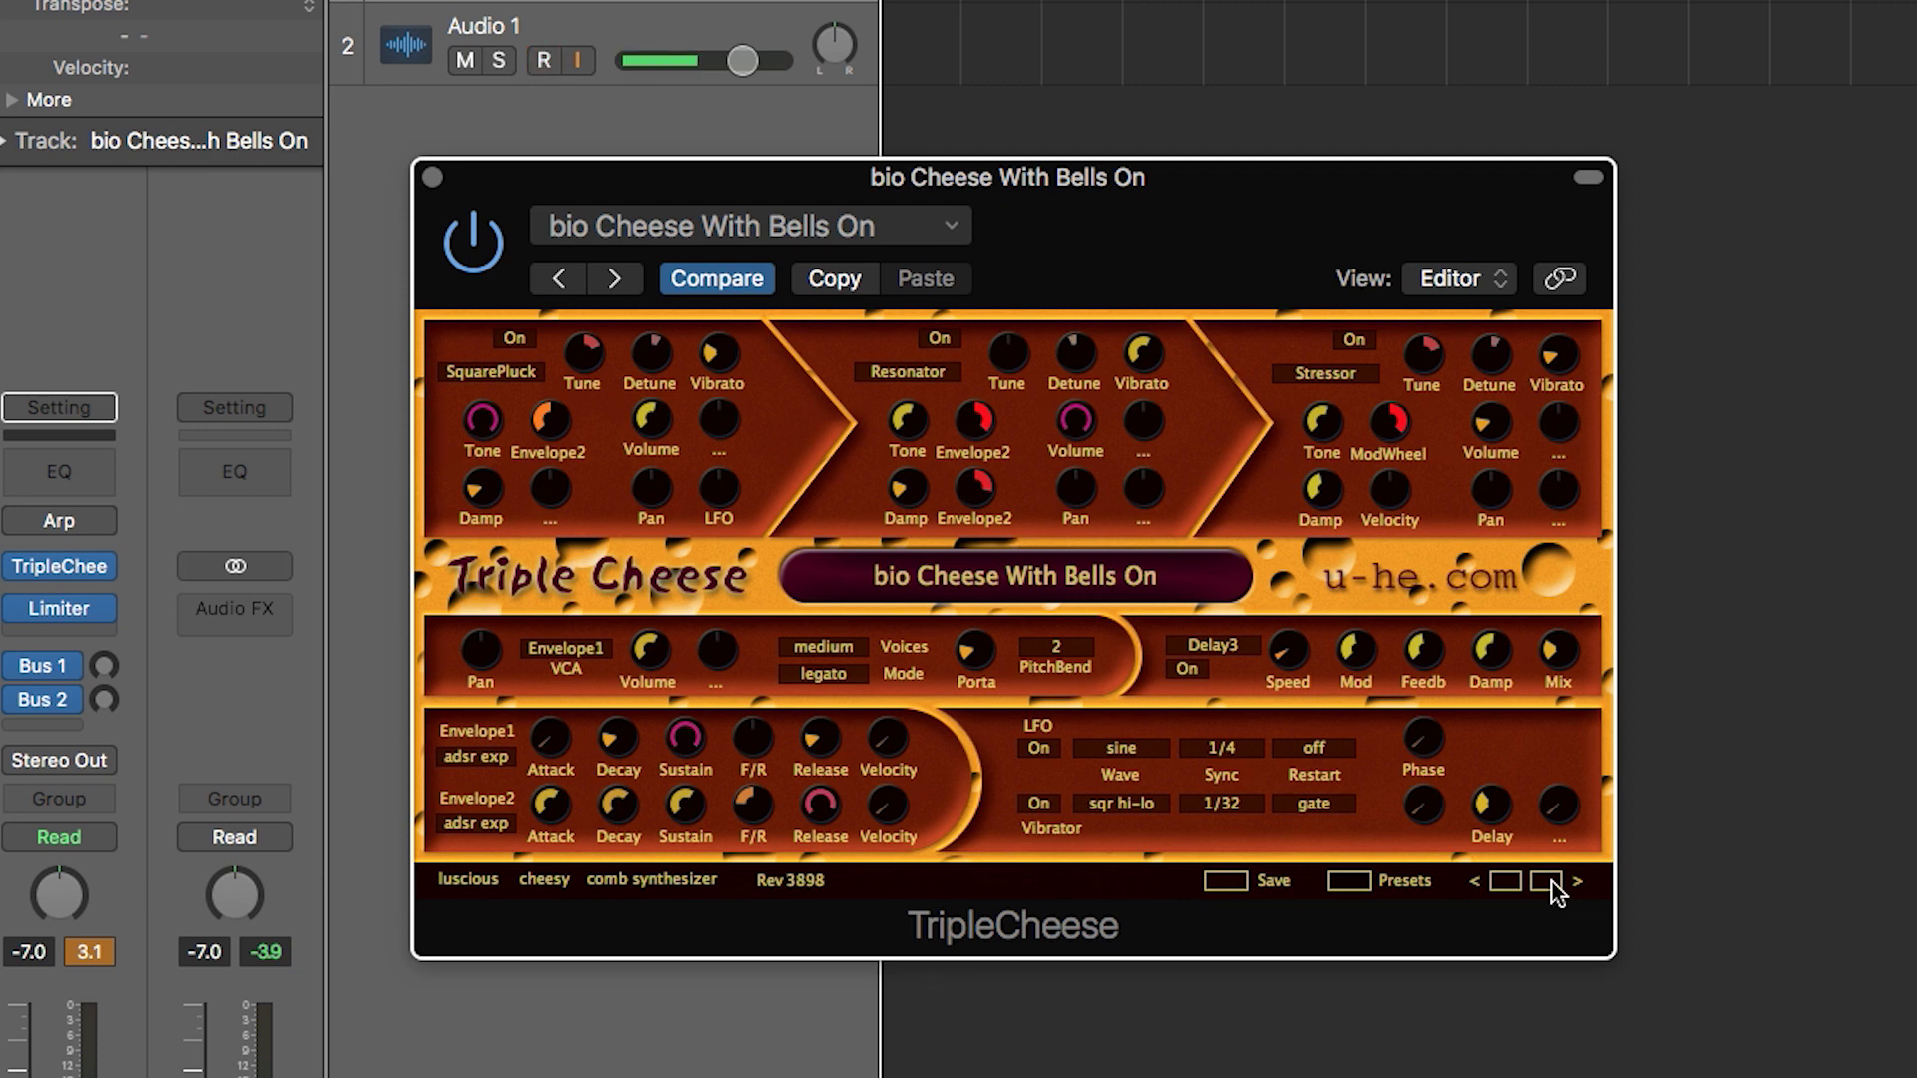
- Load JA Majesty of Space from the JA TripleCheese preset folder and raise the synth track's volume to -3.2 dB
{"action": "left_click", "coordinate": [1354, 885]}
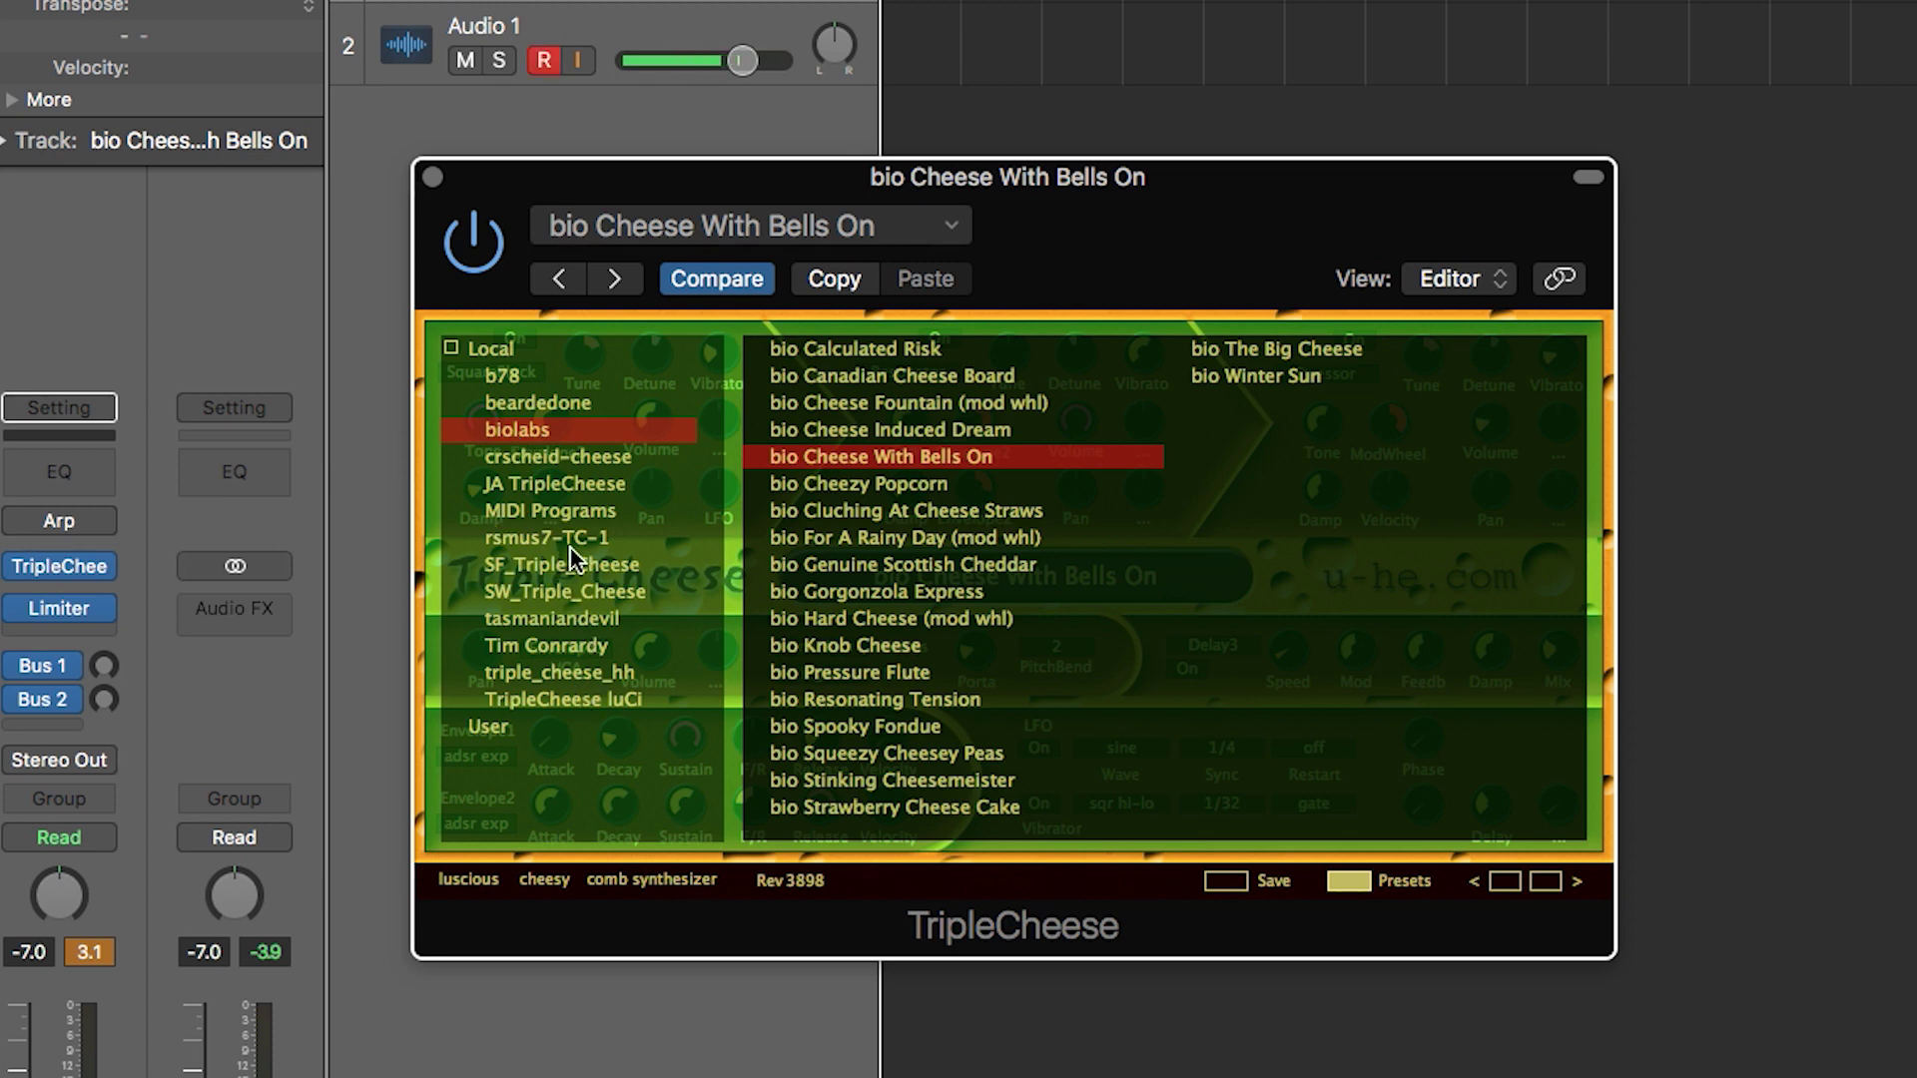
{"action": "left_click", "coordinate": [587, 487]}
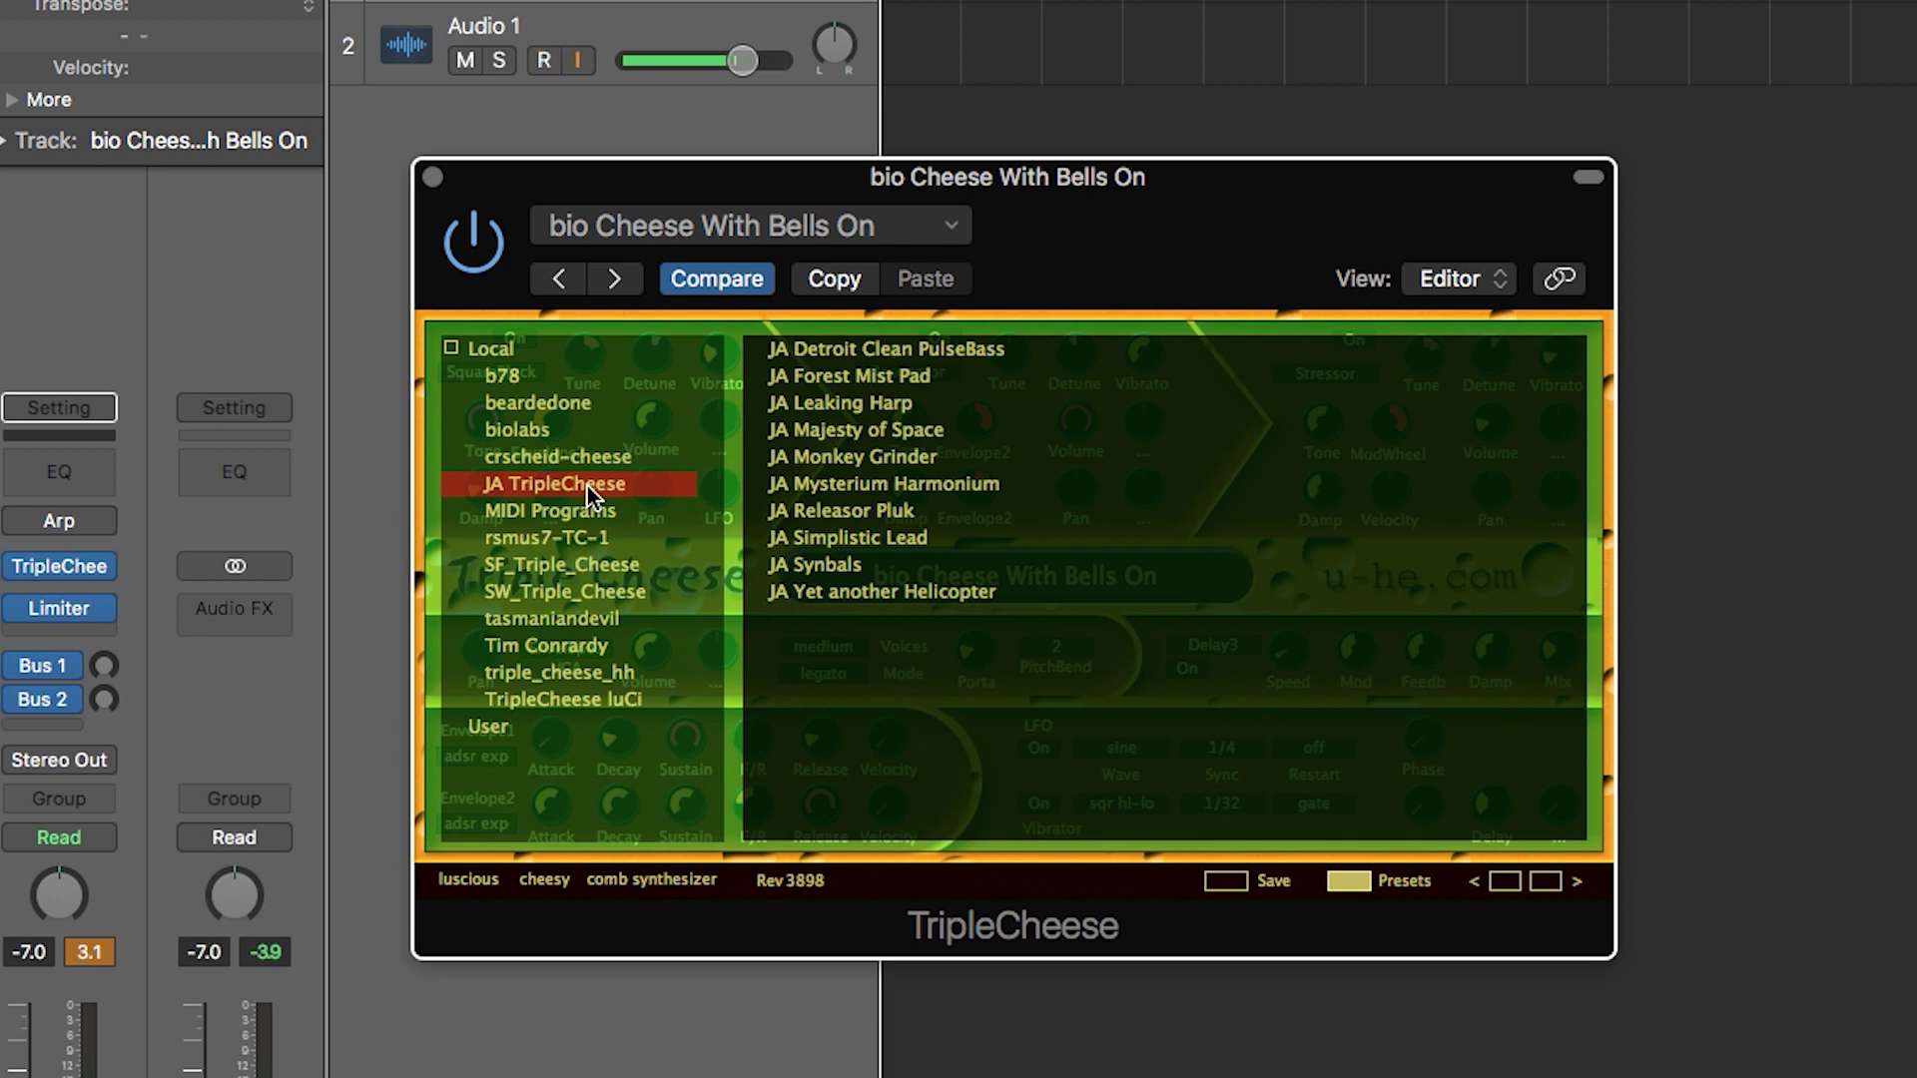
{"action": "left_click", "coordinate": [855, 431]}
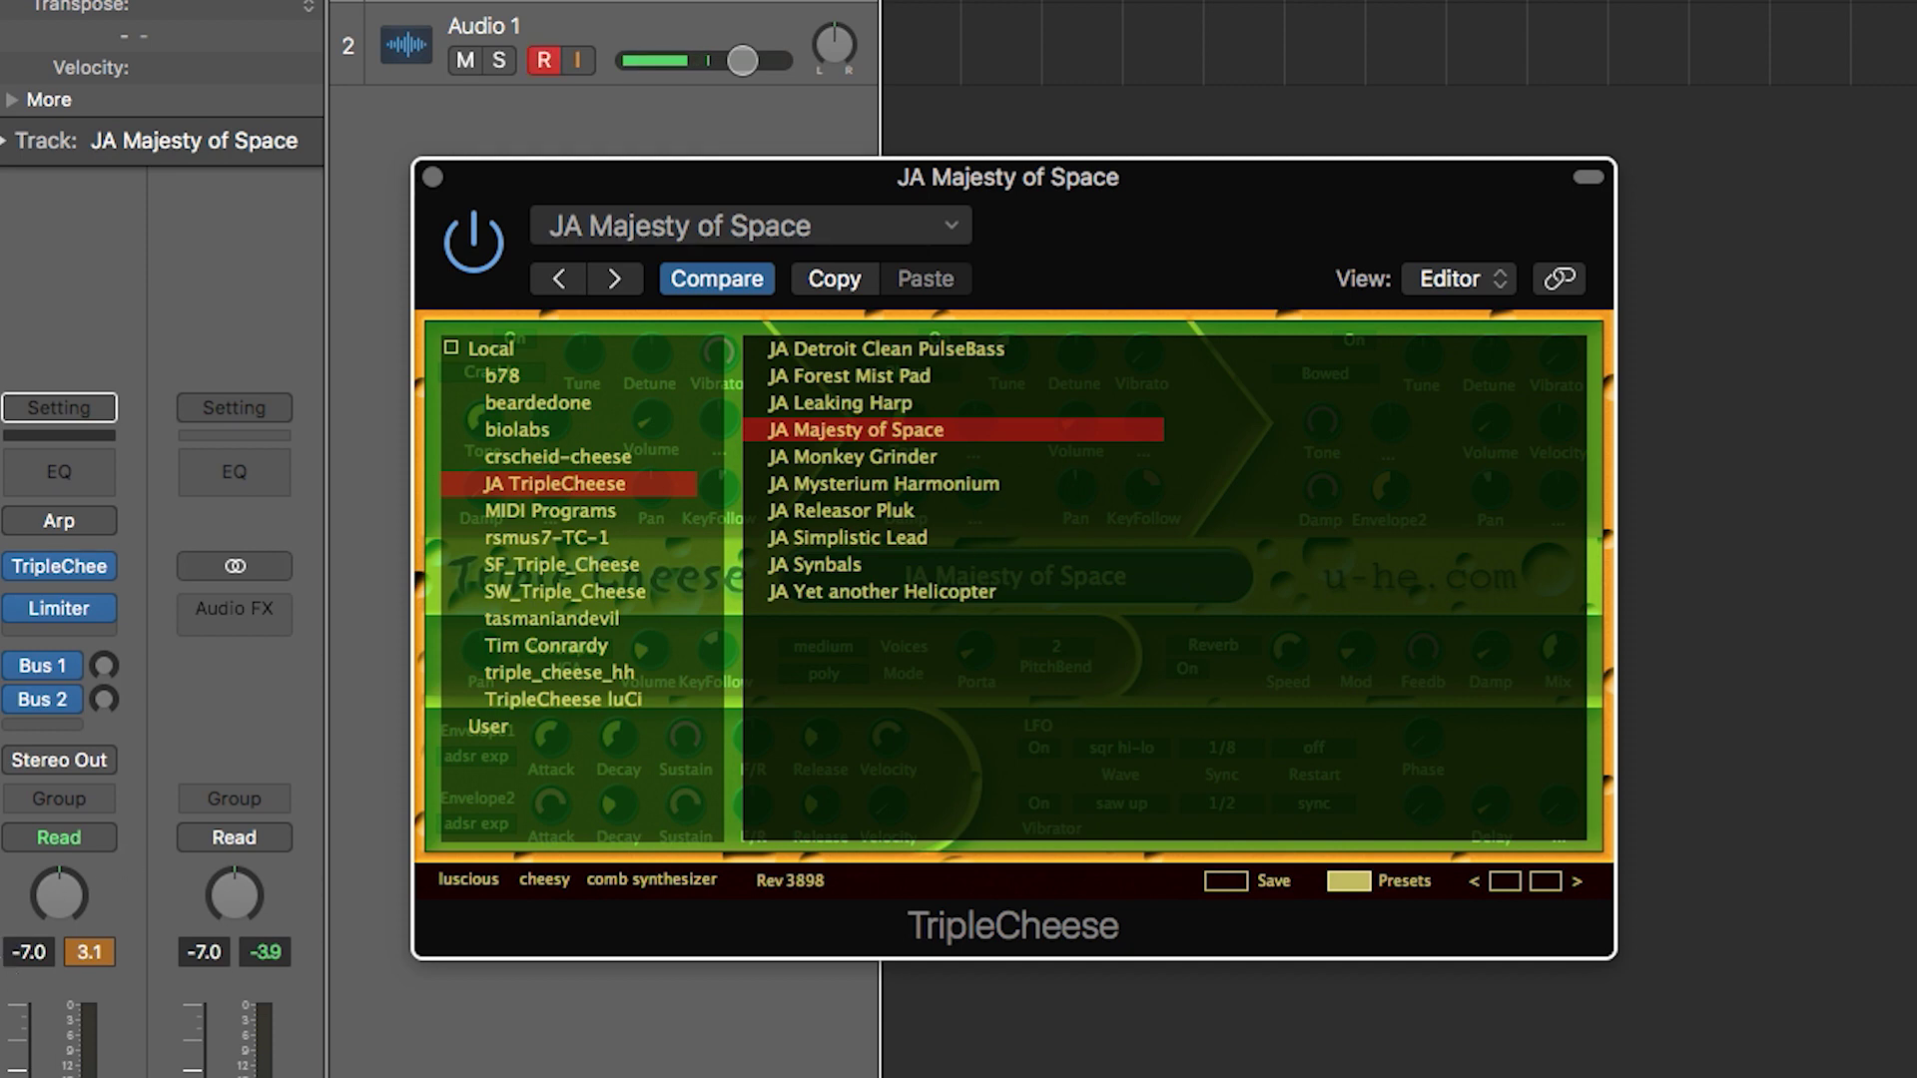
{"action": "left_click_drag", "start_coordinate": [8, 952], "coordinate": [8, 914]}
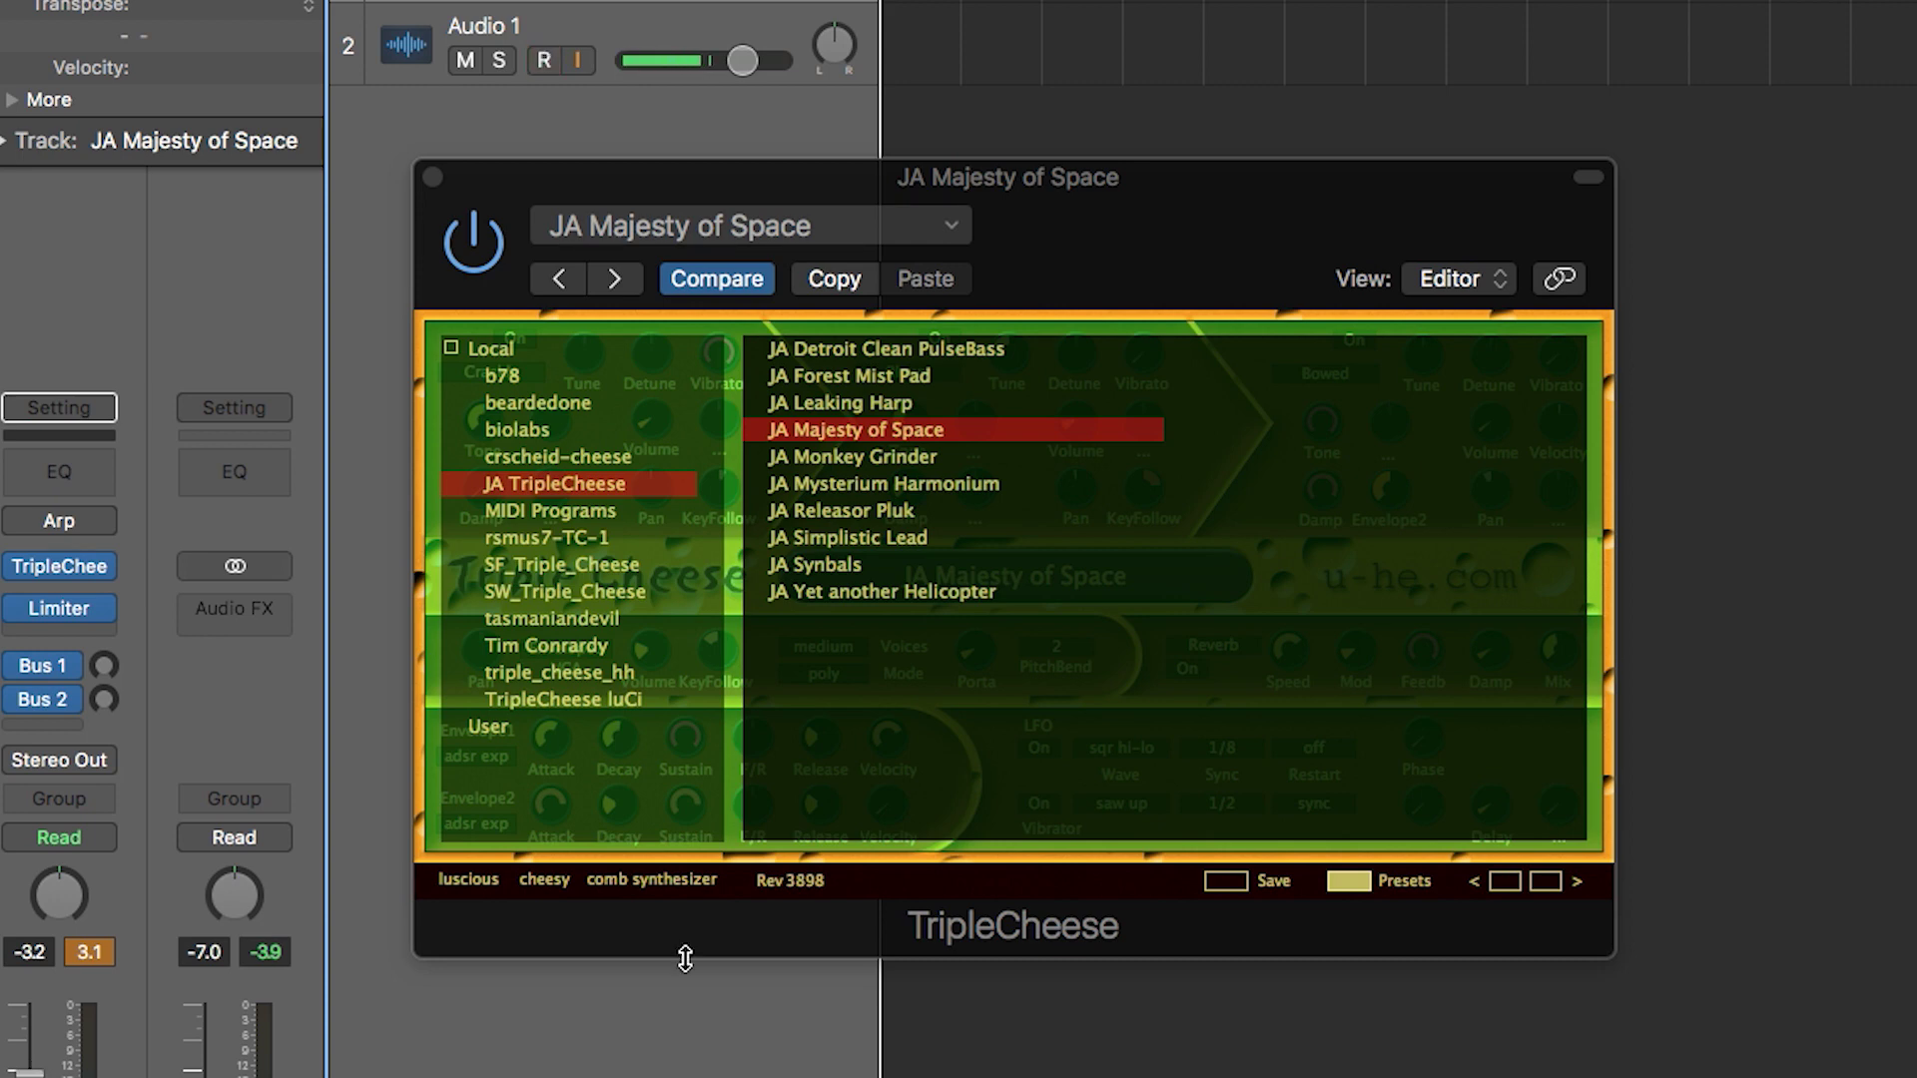
- Audition JA Synbals, and TC Cello, TC Tycho Pad and TC Moogalot from the folder of TC presets
{"action": "left_click", "coordinate": [848, 562]}
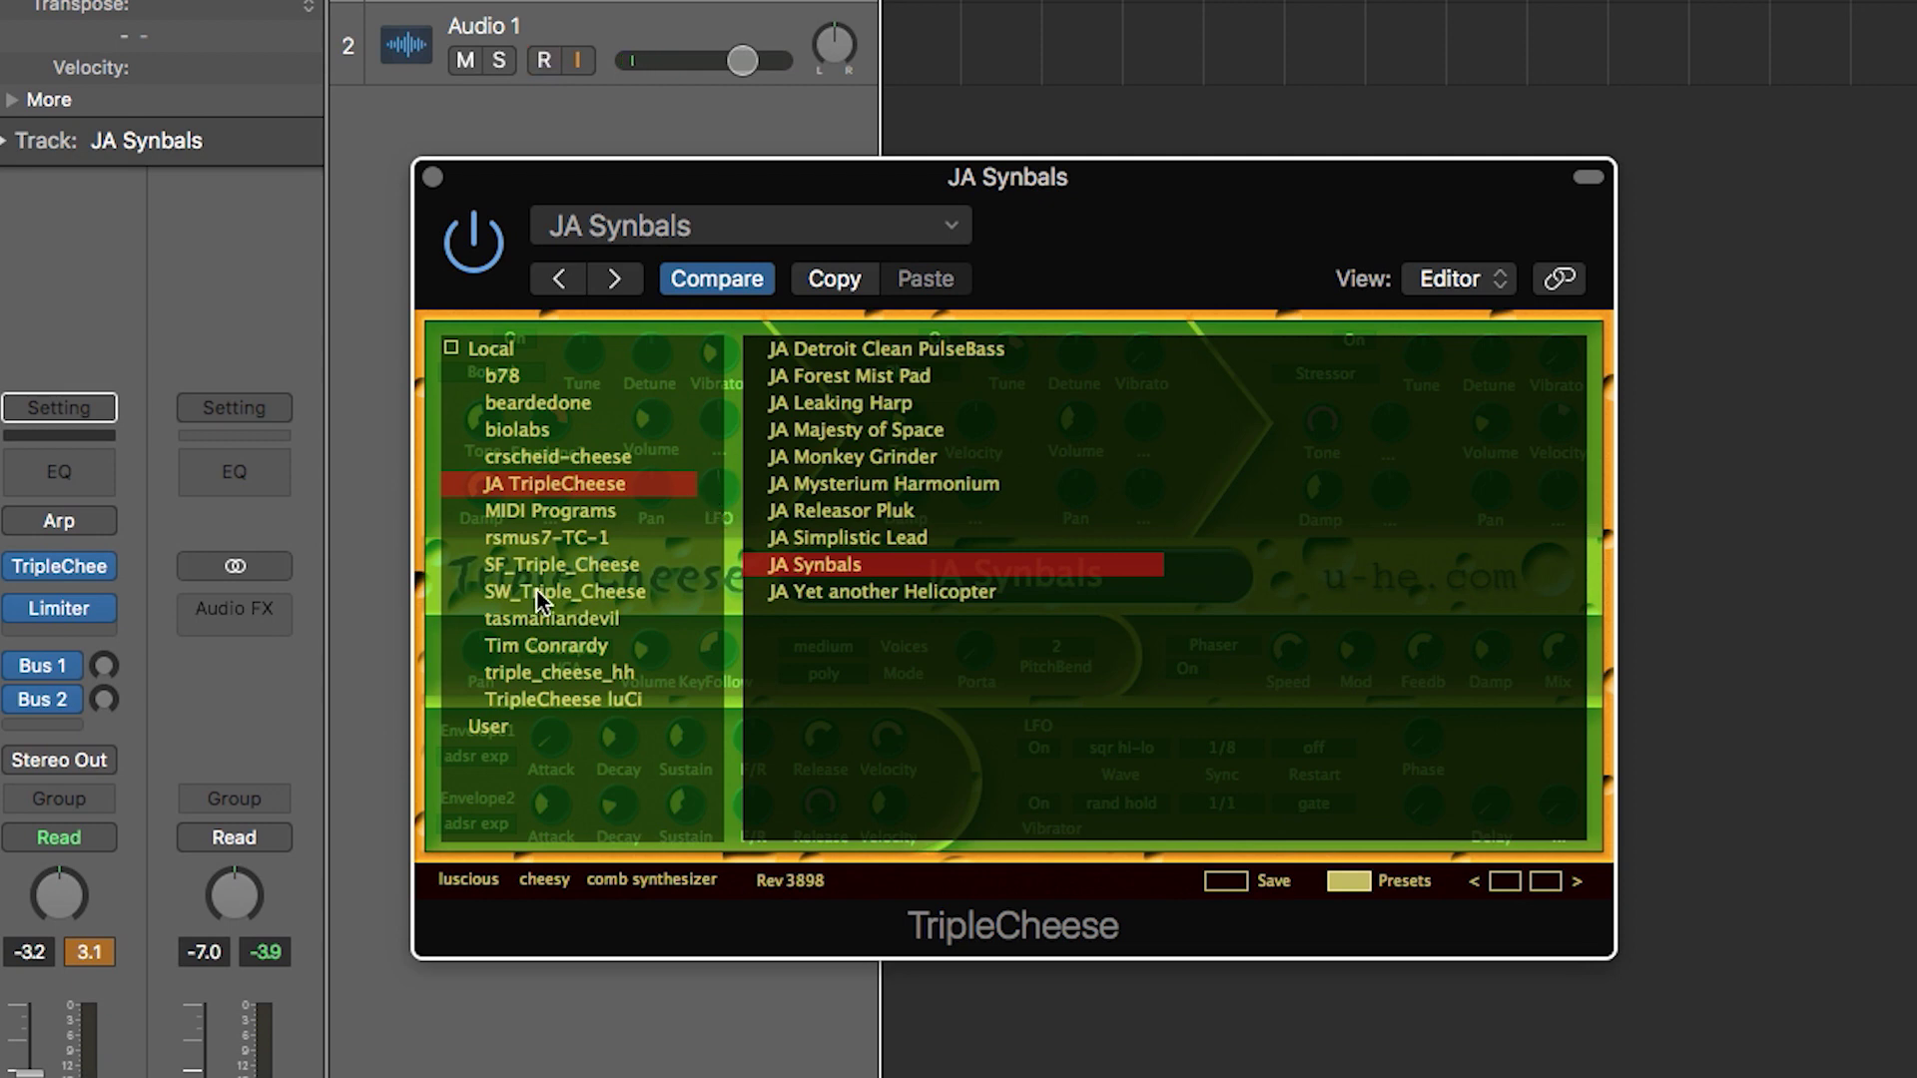
{"action": "left_click", "coordinate": [560, 646]}
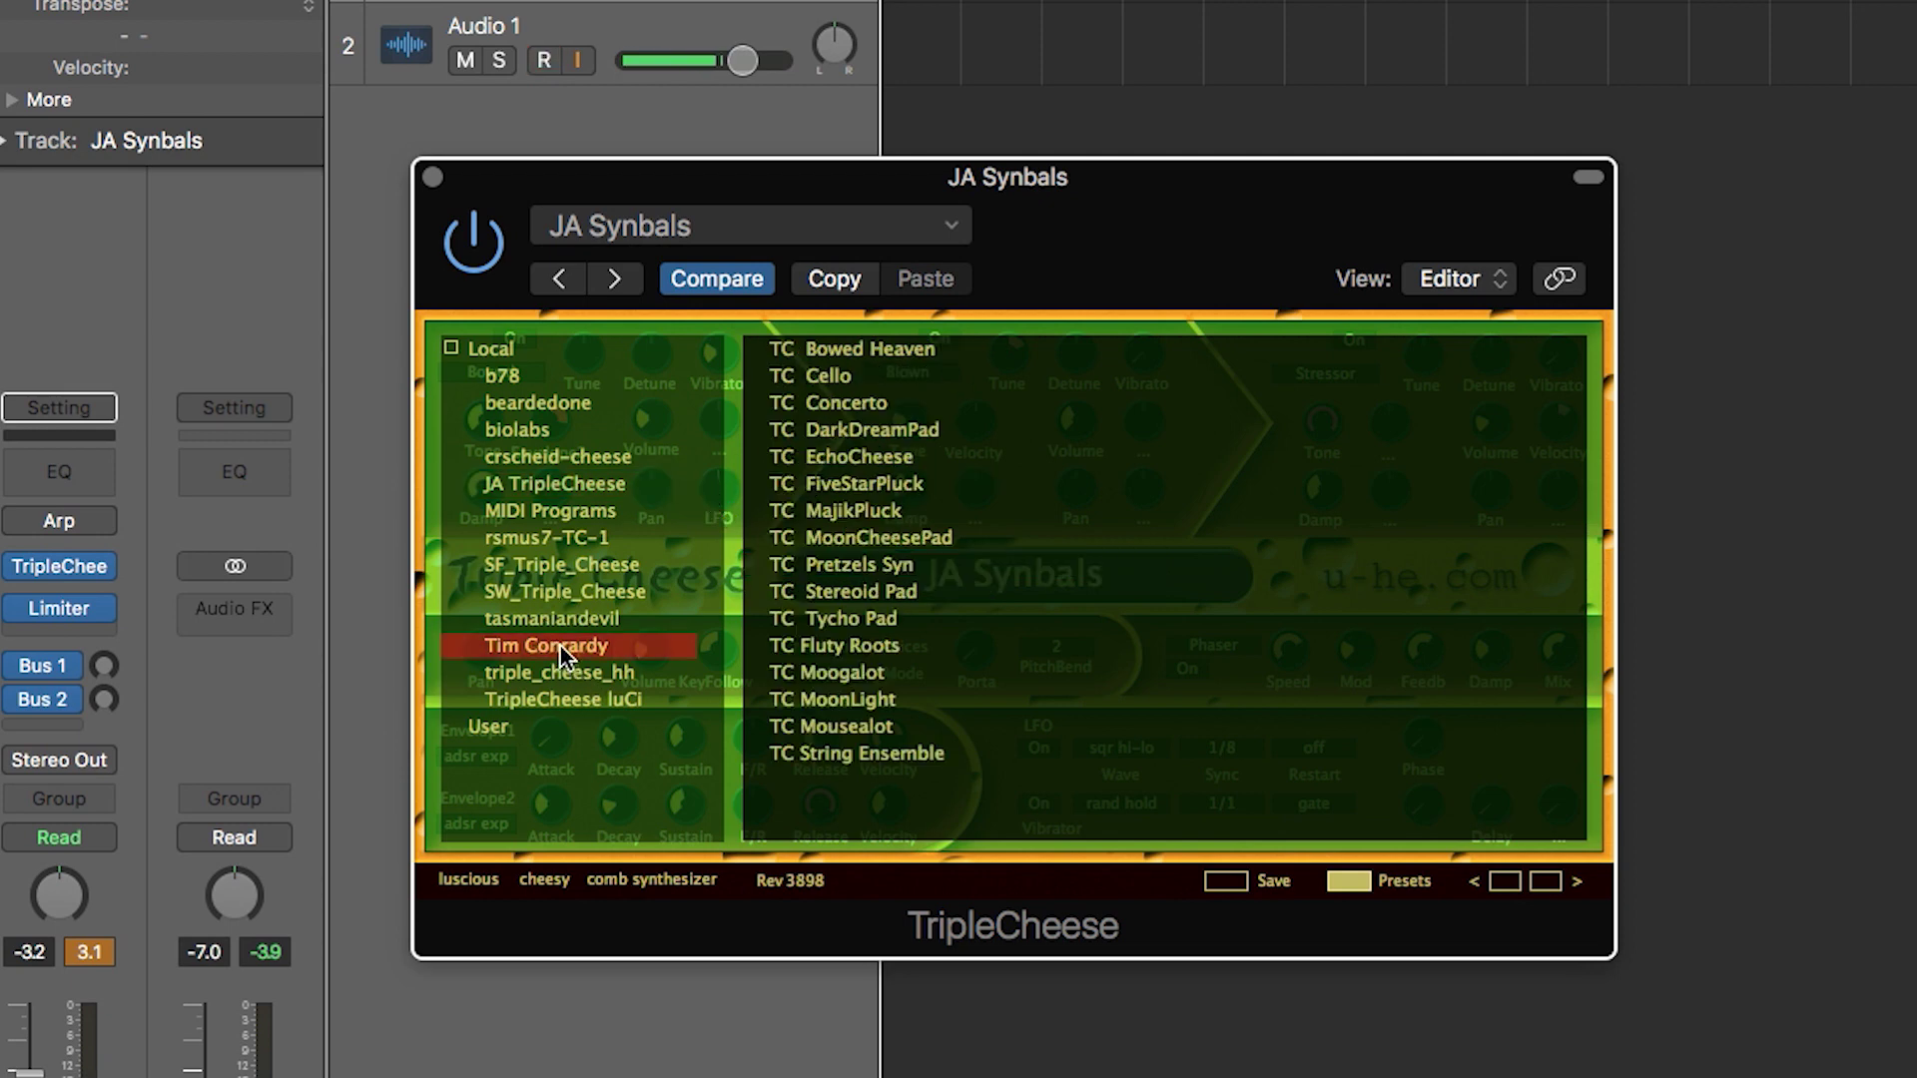
{"action": "left_click", "coordinate": [835, 385]}
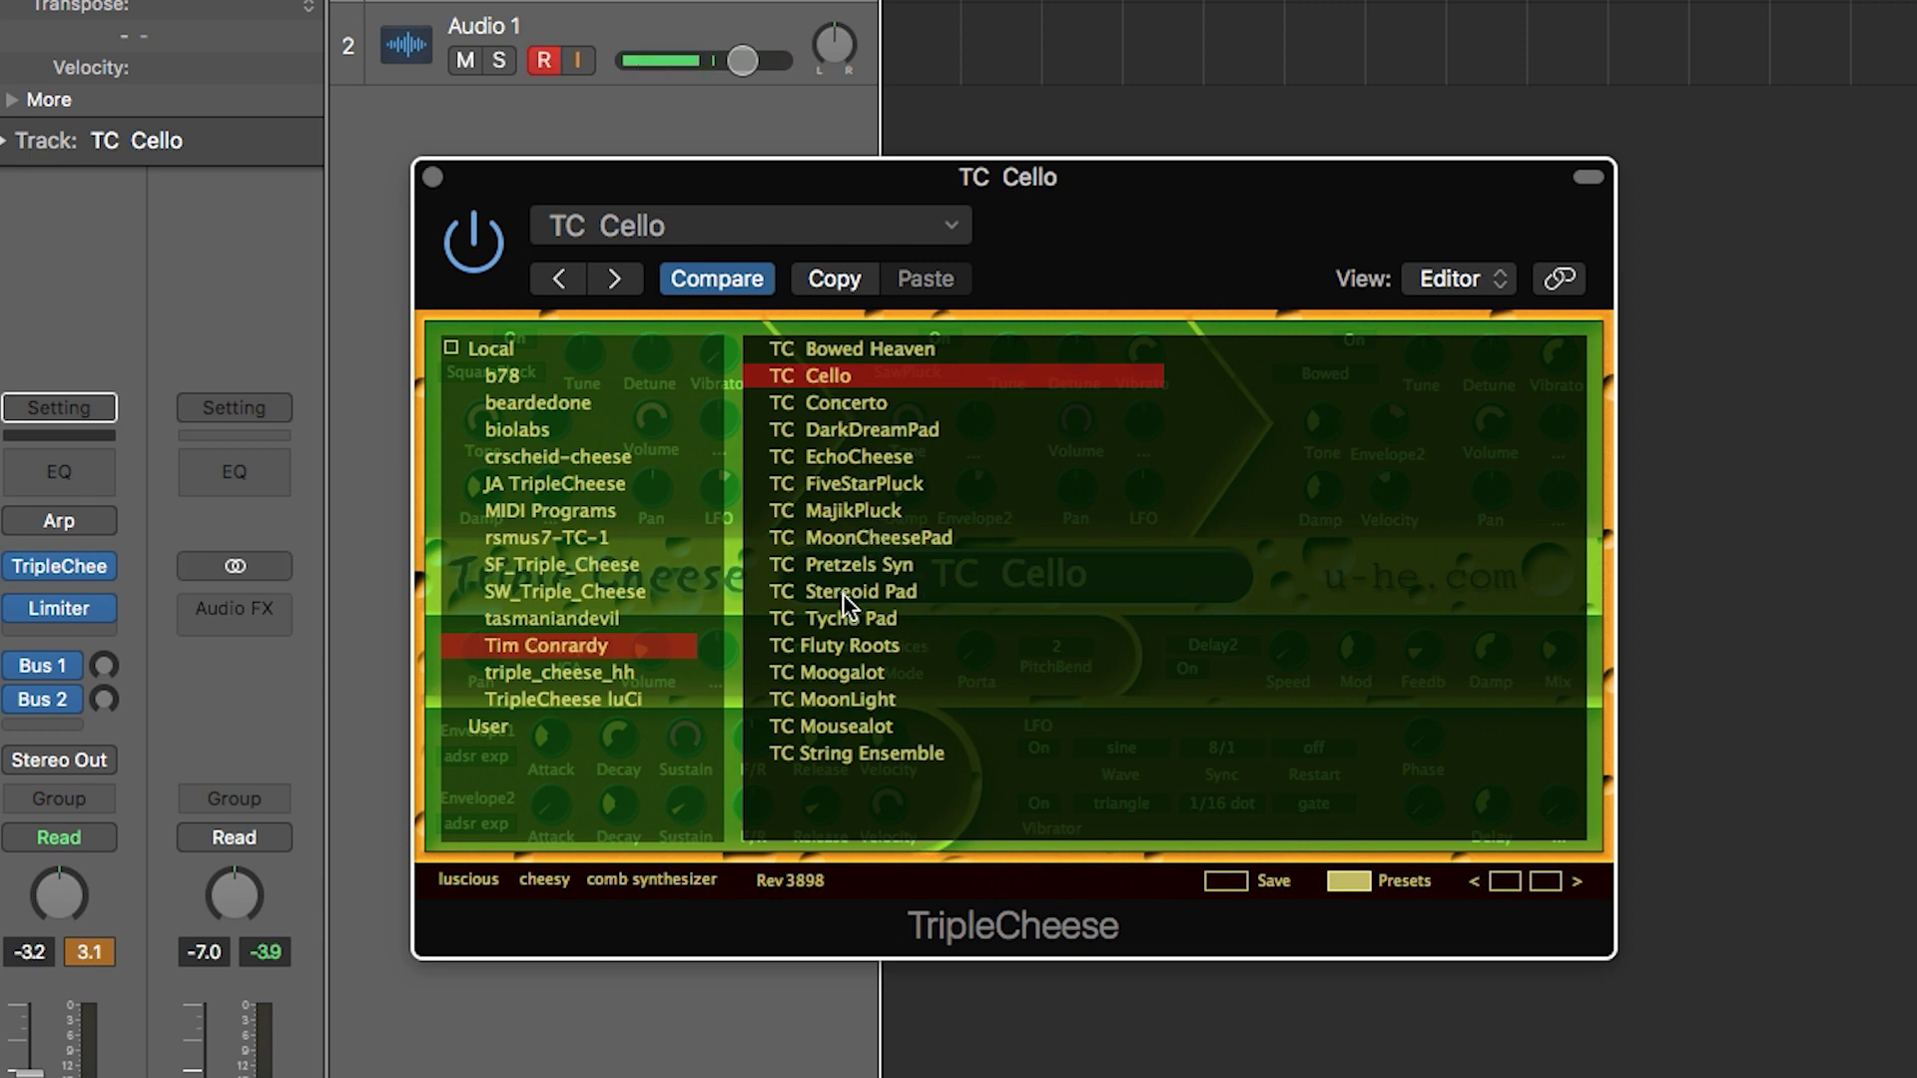
{"action": "left_click", "coordinate": [842, 623]}
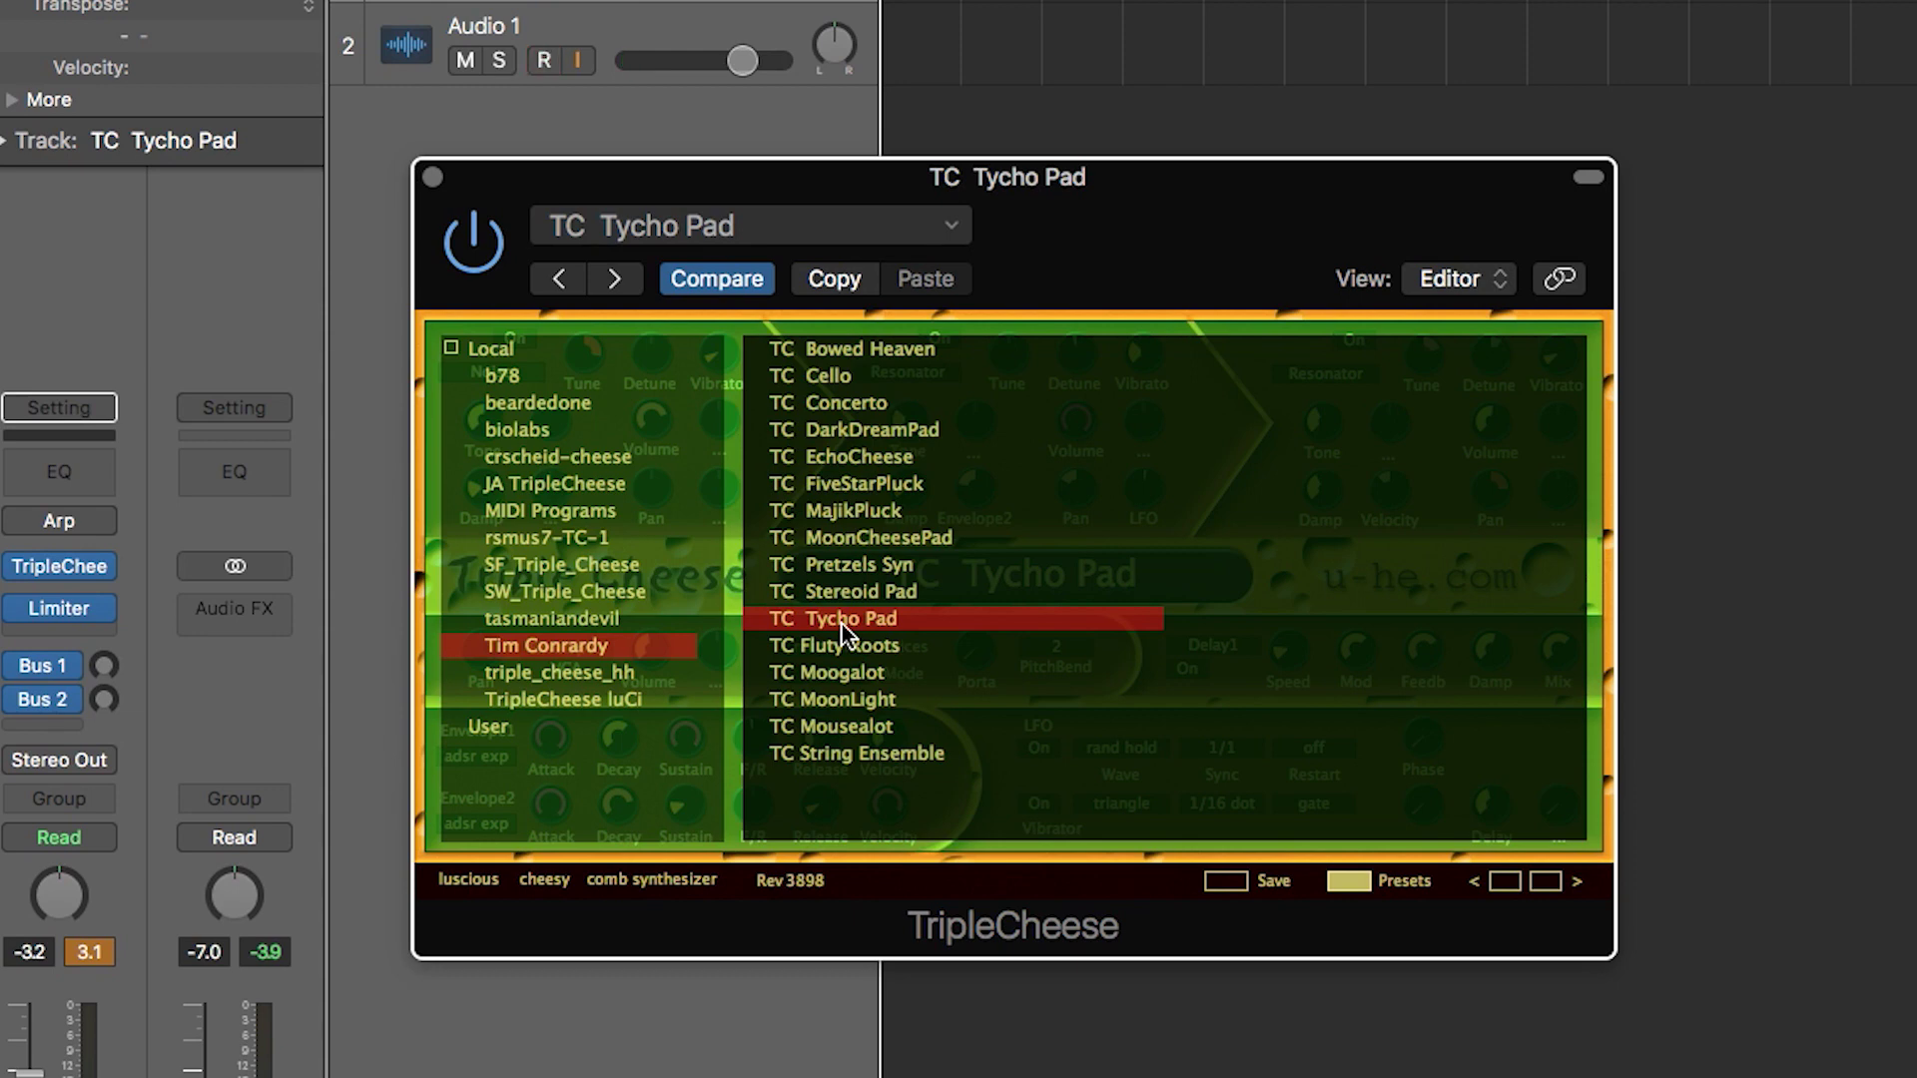
{"action": "left_click", "coordinate": [856, 675]}
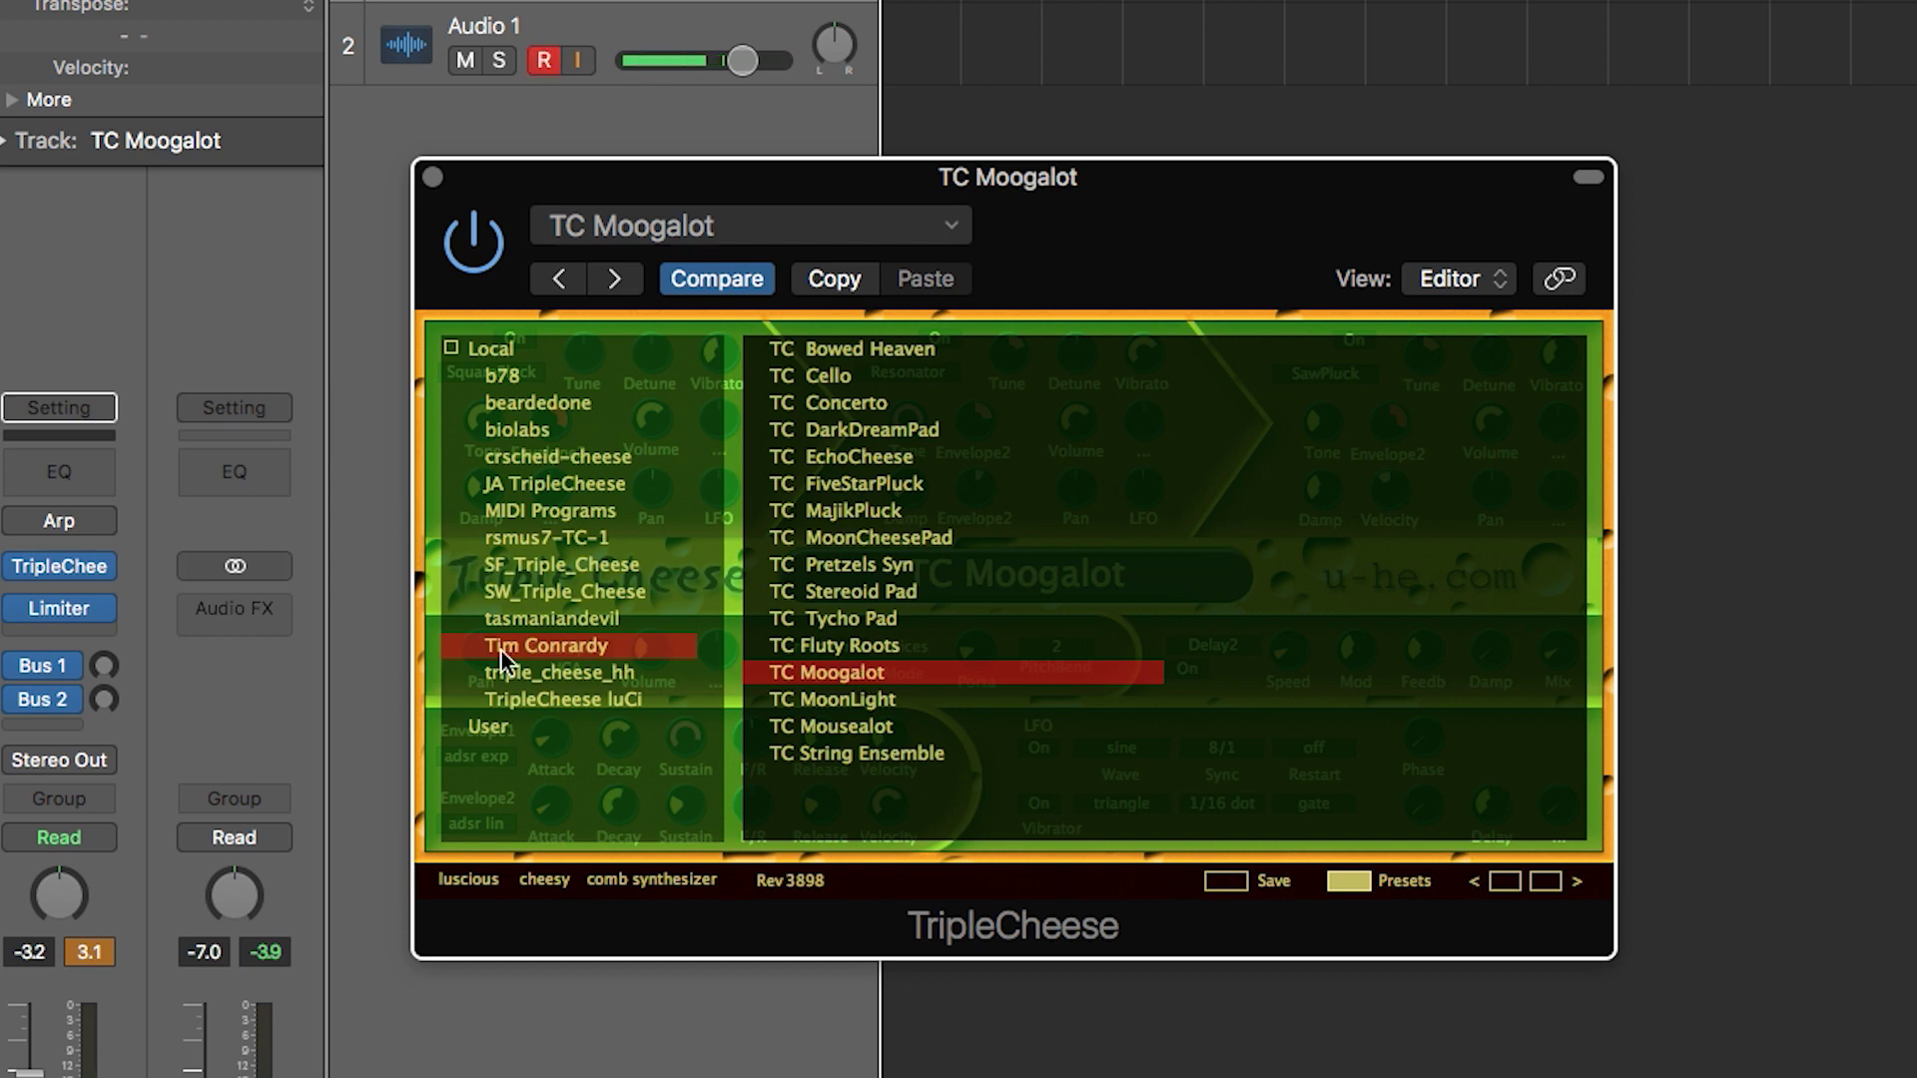
- Try luCi Cello Ensemble from the TripleCheese luCi folder, load luCi Chinese Gardens instead and close the preset browser
{"action": "left_click", "coordinate": [587, 703]}
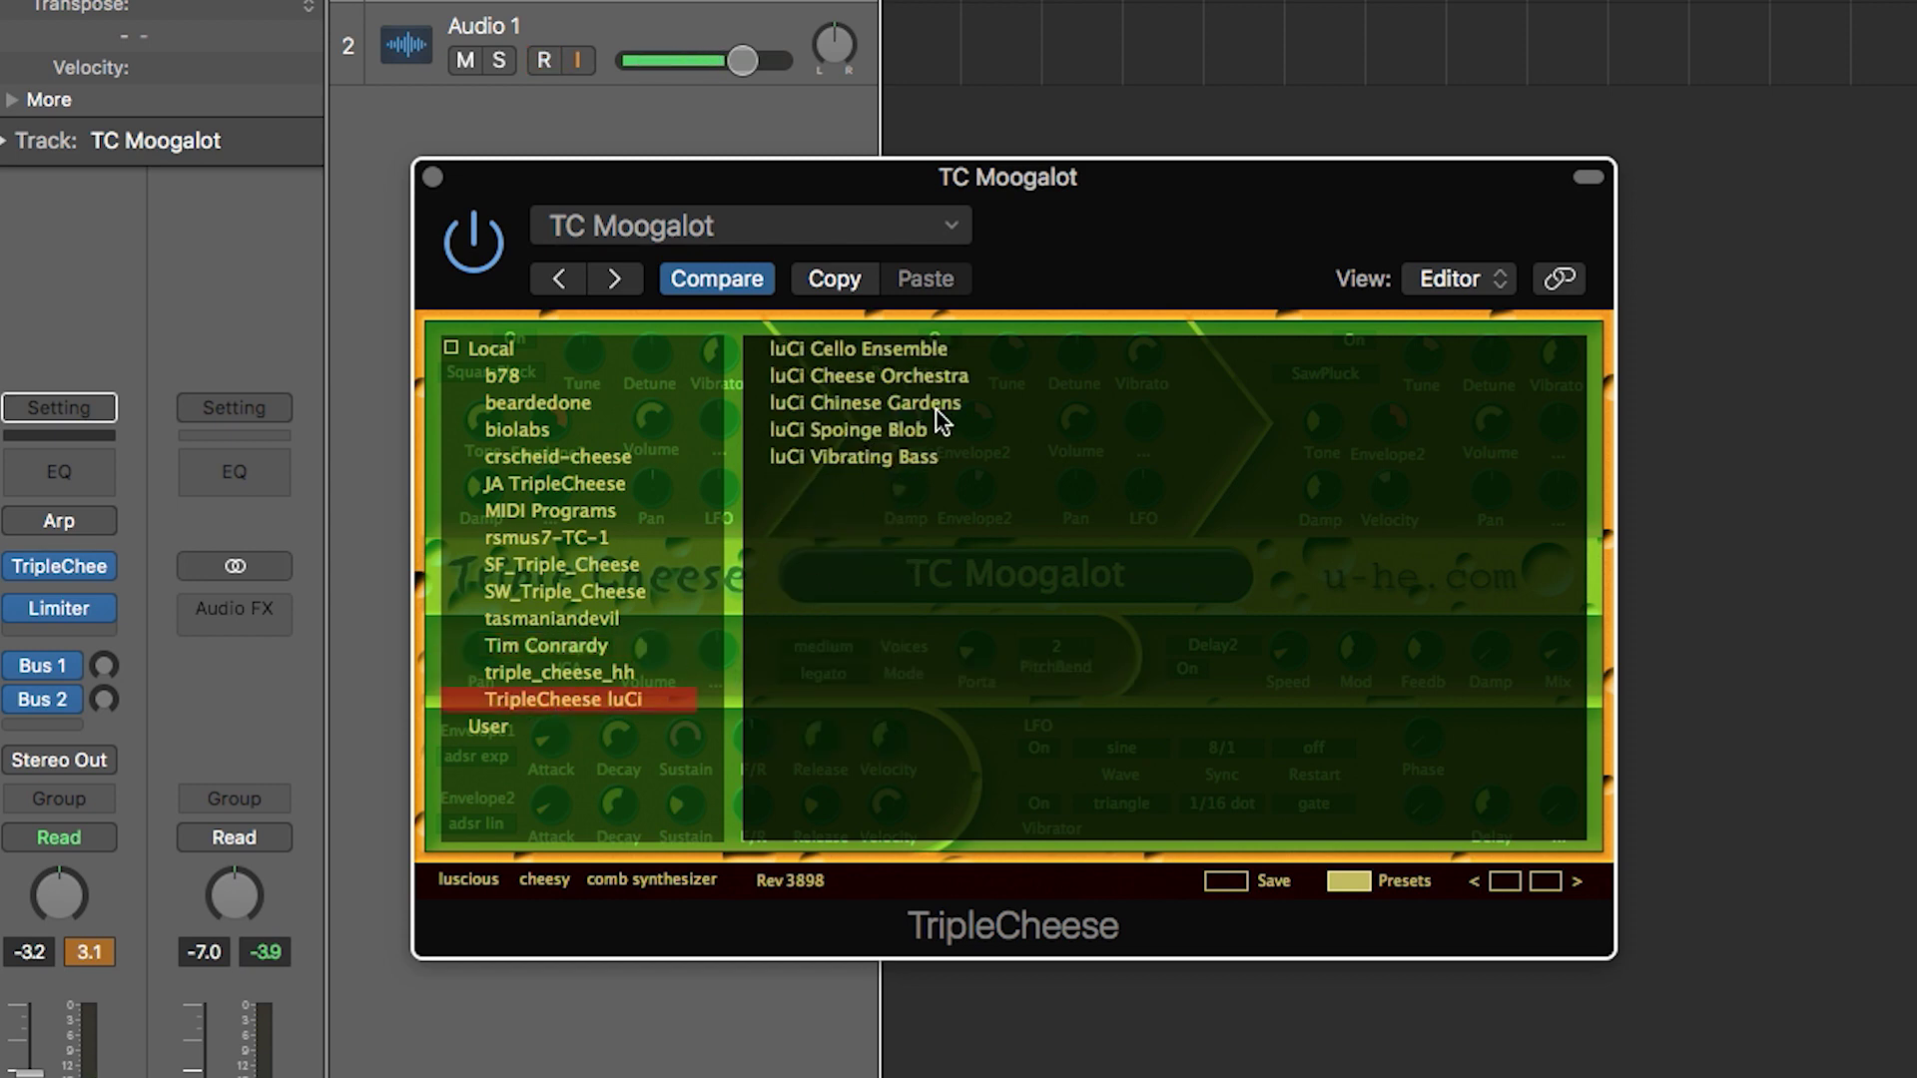
{"action": "left_click", "coordinate": [889, 347]}
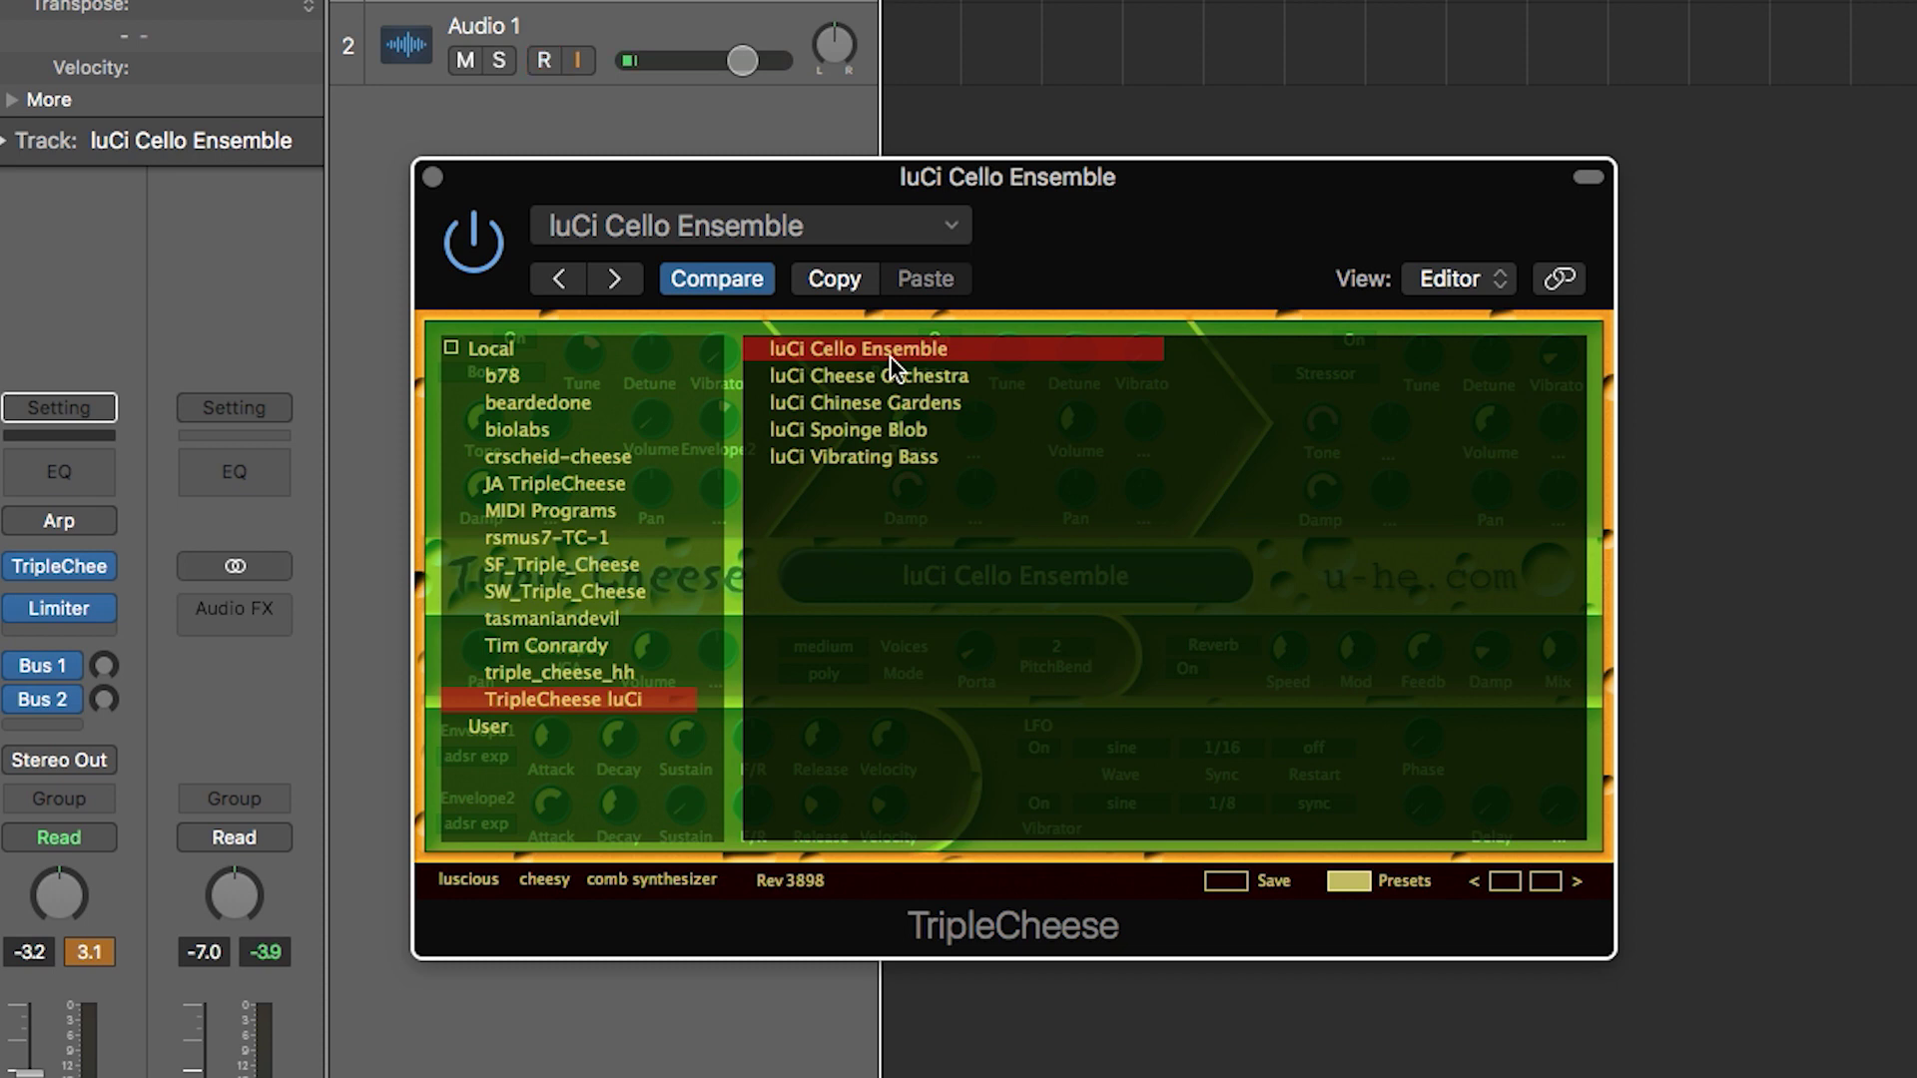
{"action": "left_click", "coordinate": [853, 410]}
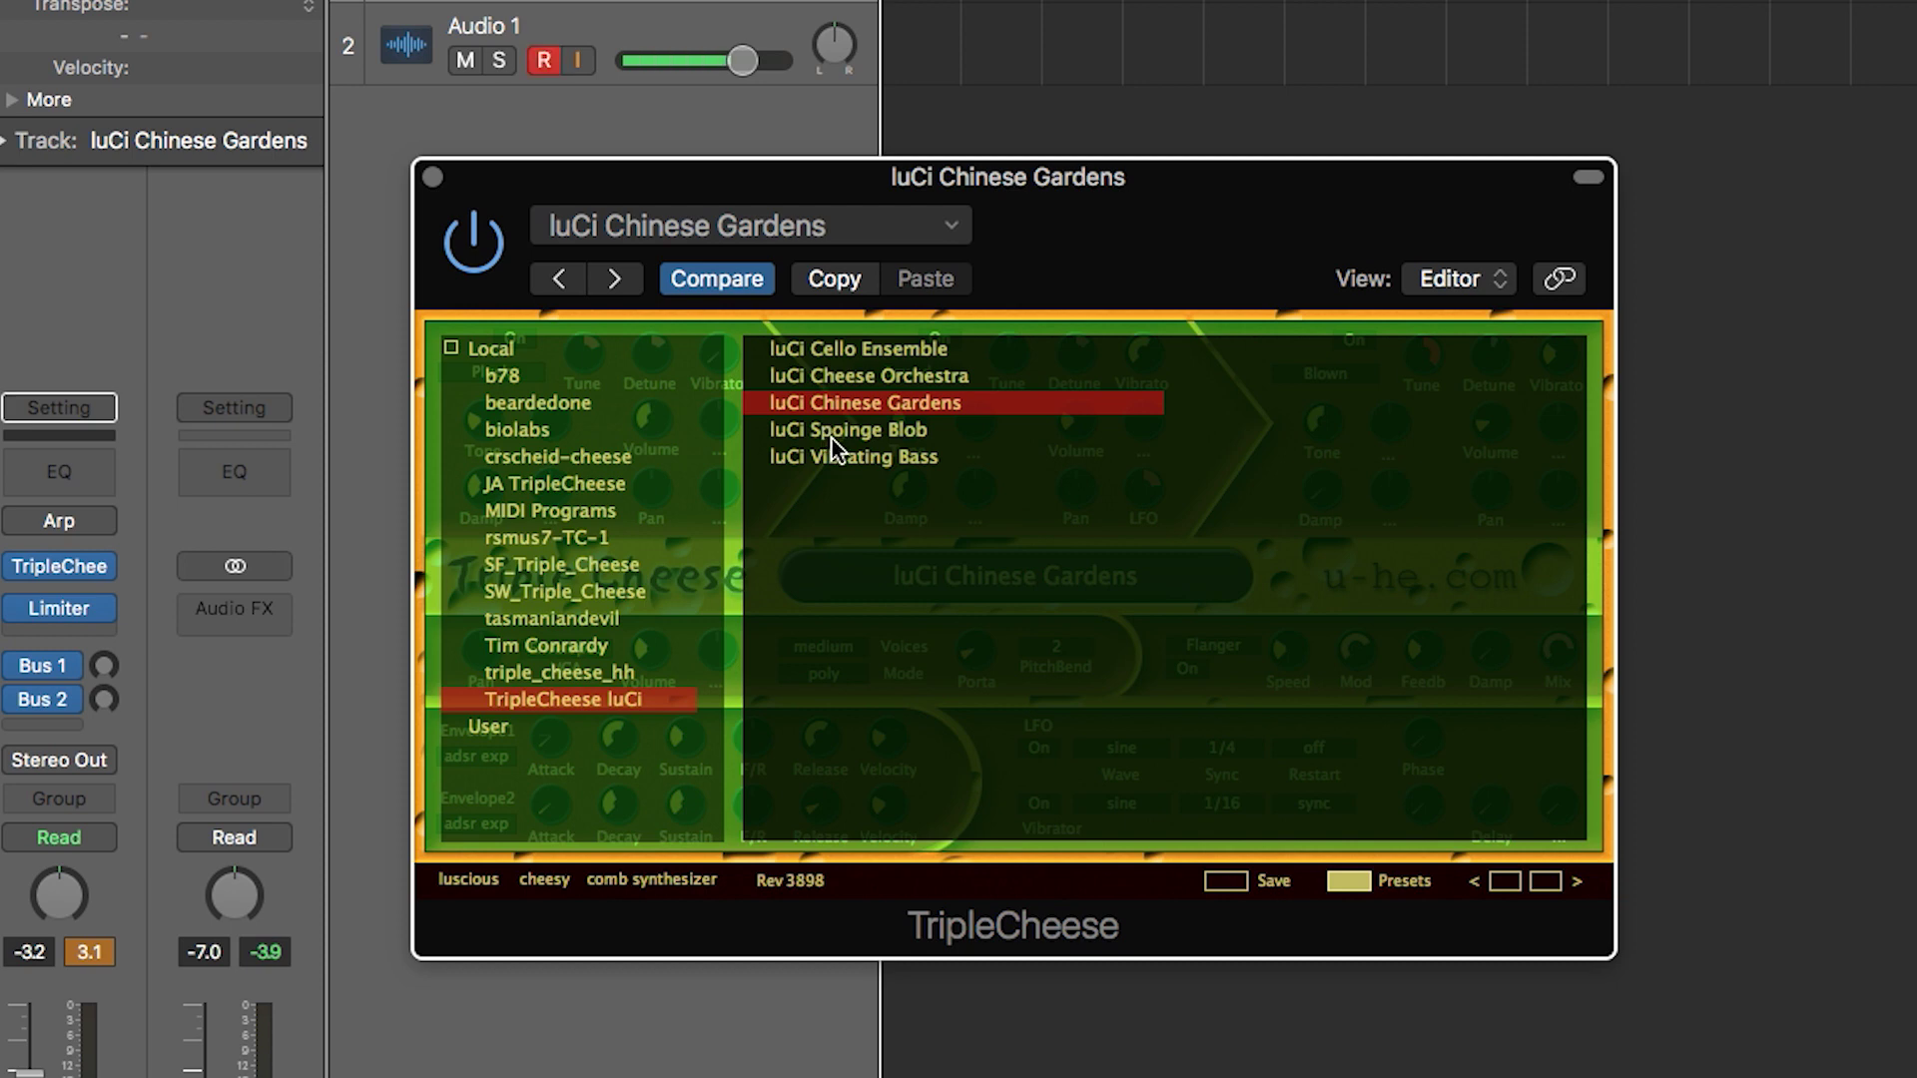
{"action": "left_click", "coordinate": [1342, 882]}
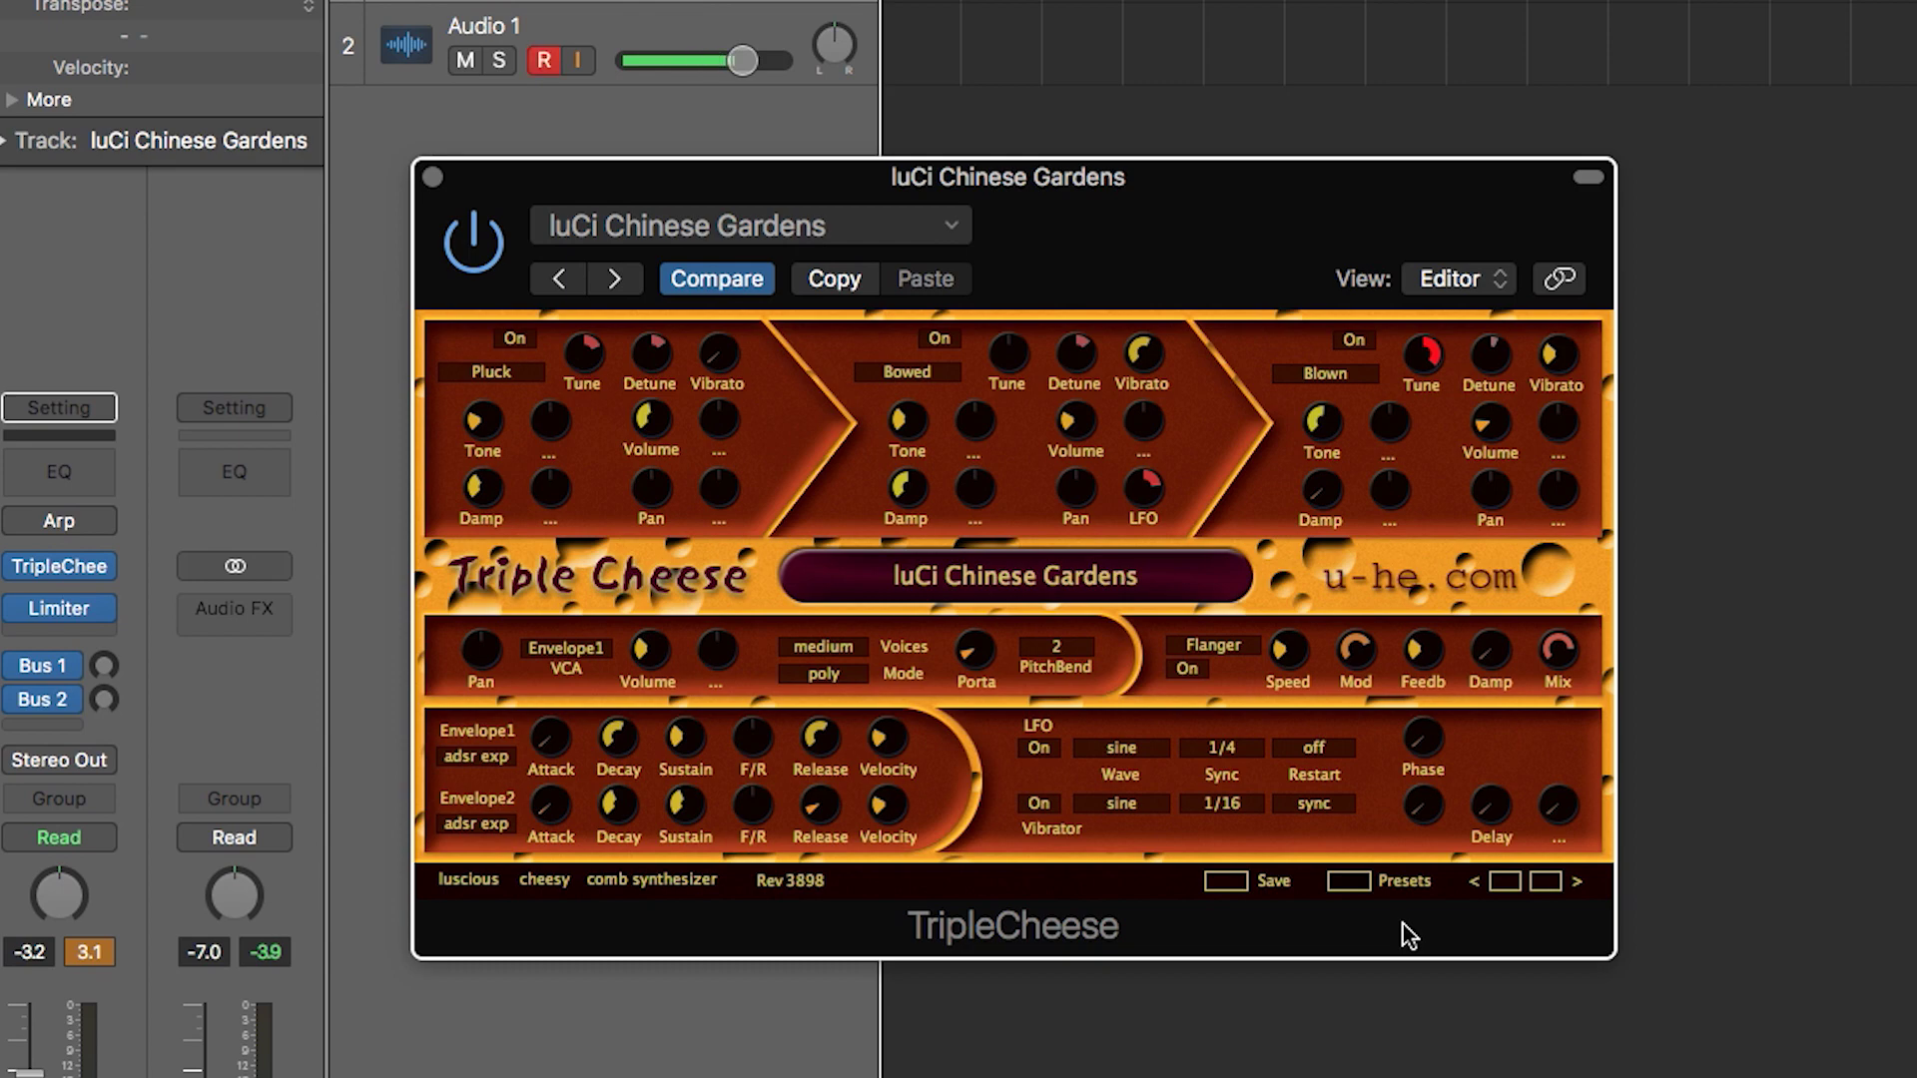
- Look through the biolabs folder in the preset browser and return to the synth controls
{"action": "left_click", "coordinate": [1362, 881]}
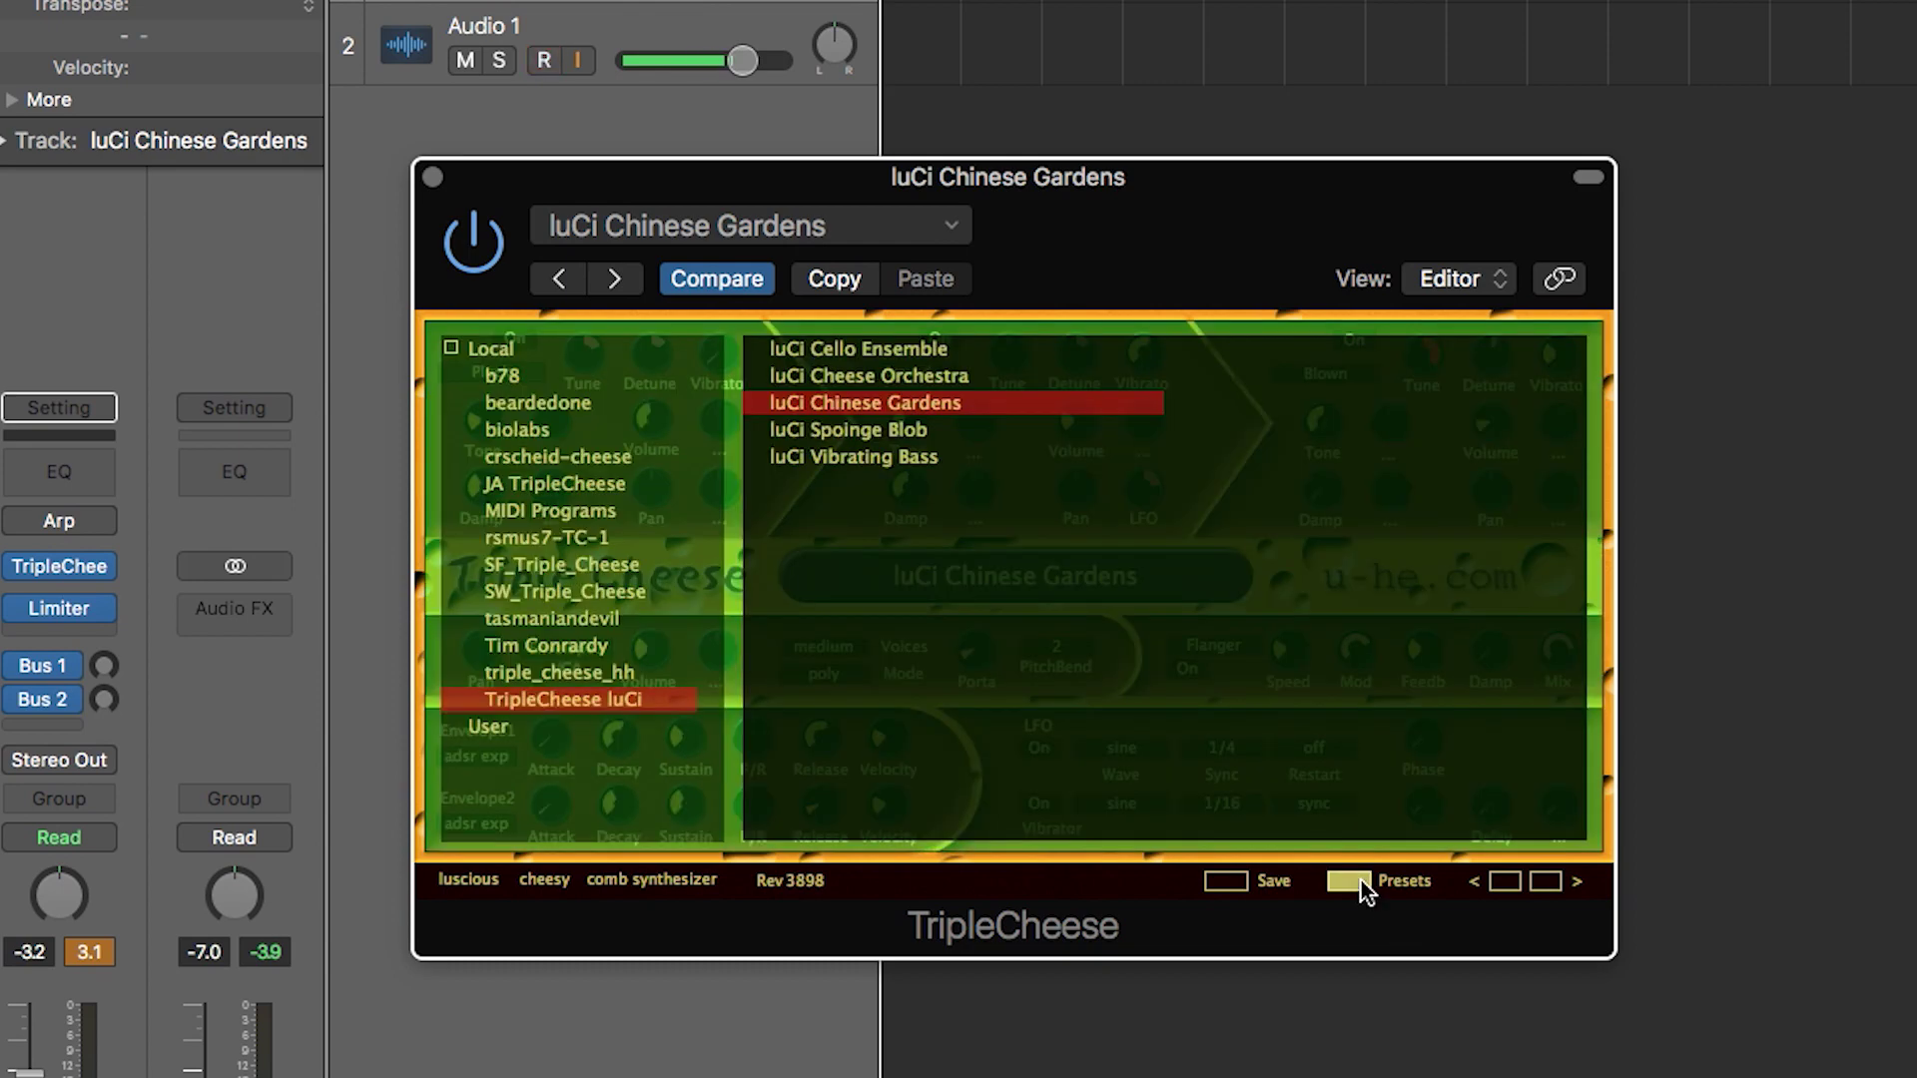
{"action": "left_click", "coordinate": [519, 430]}
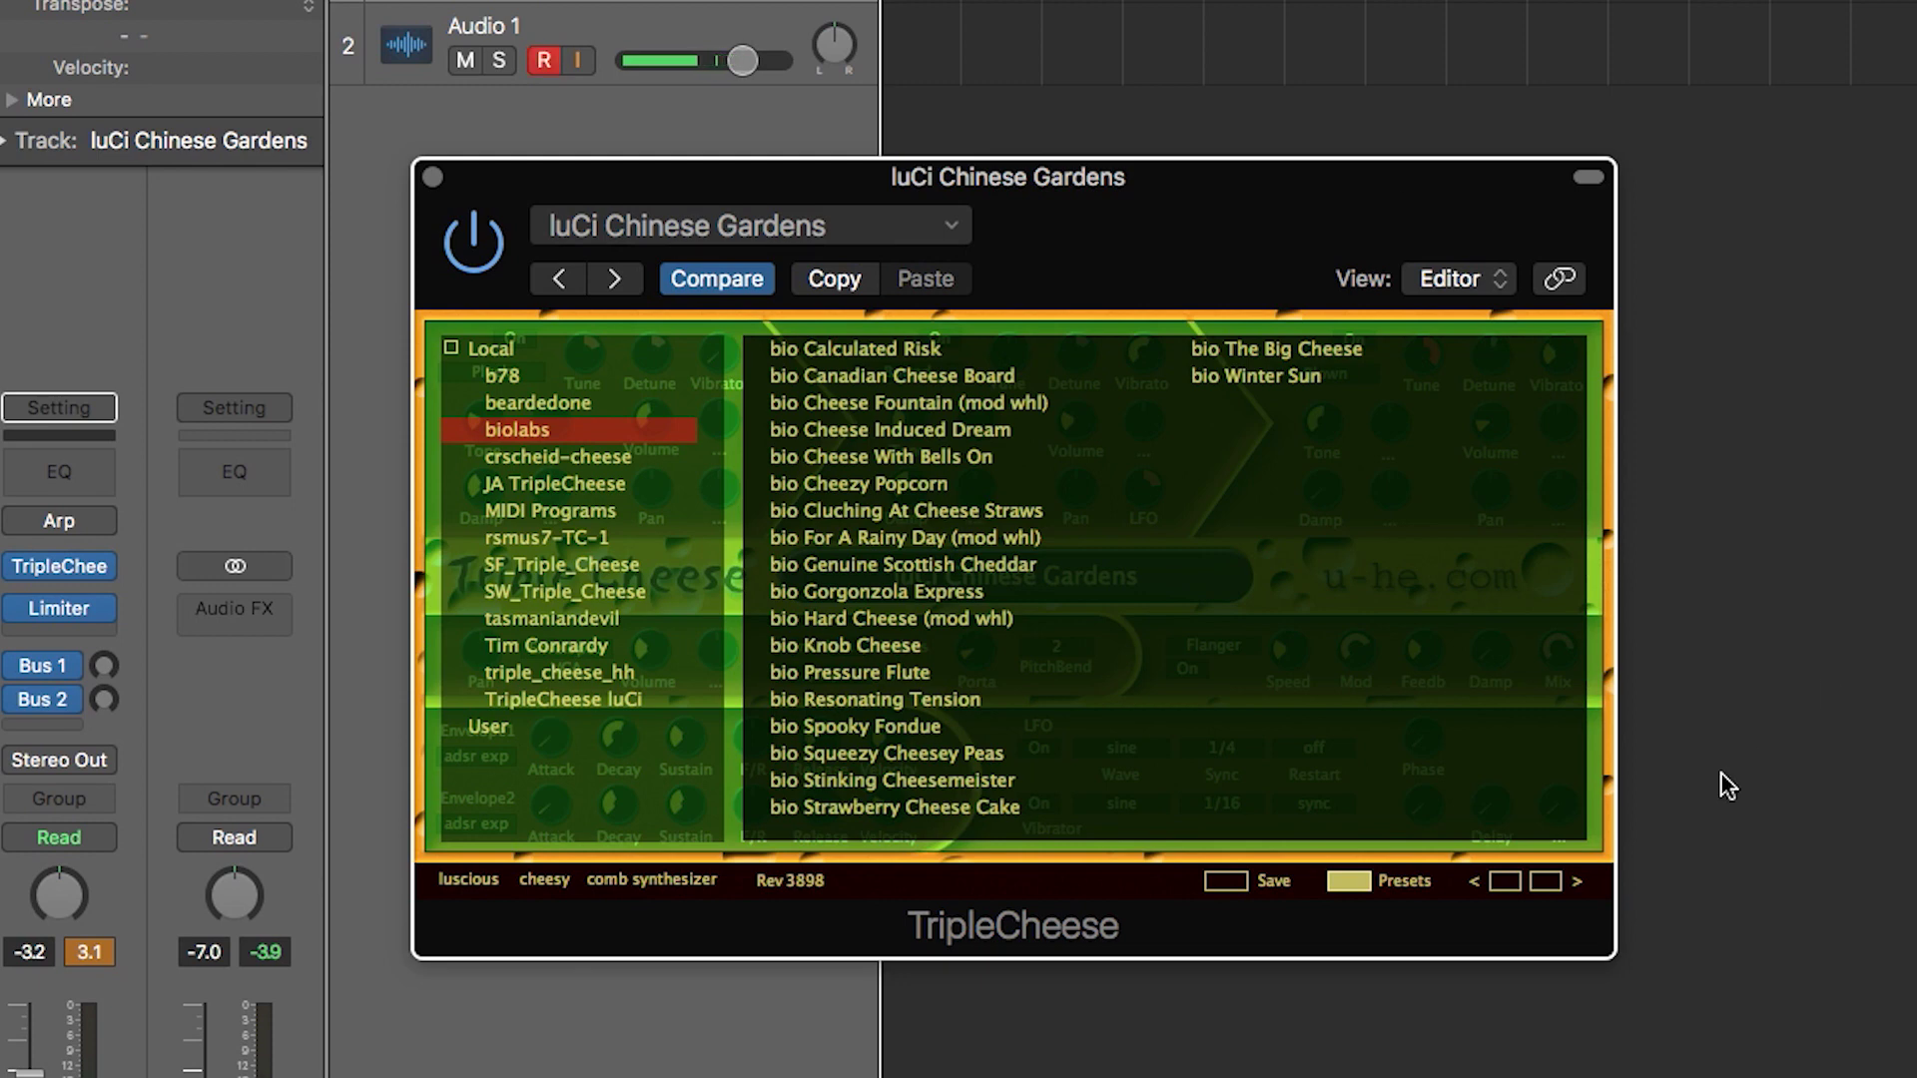
{"action": "left_click", "coordinate": [1346, 882]}
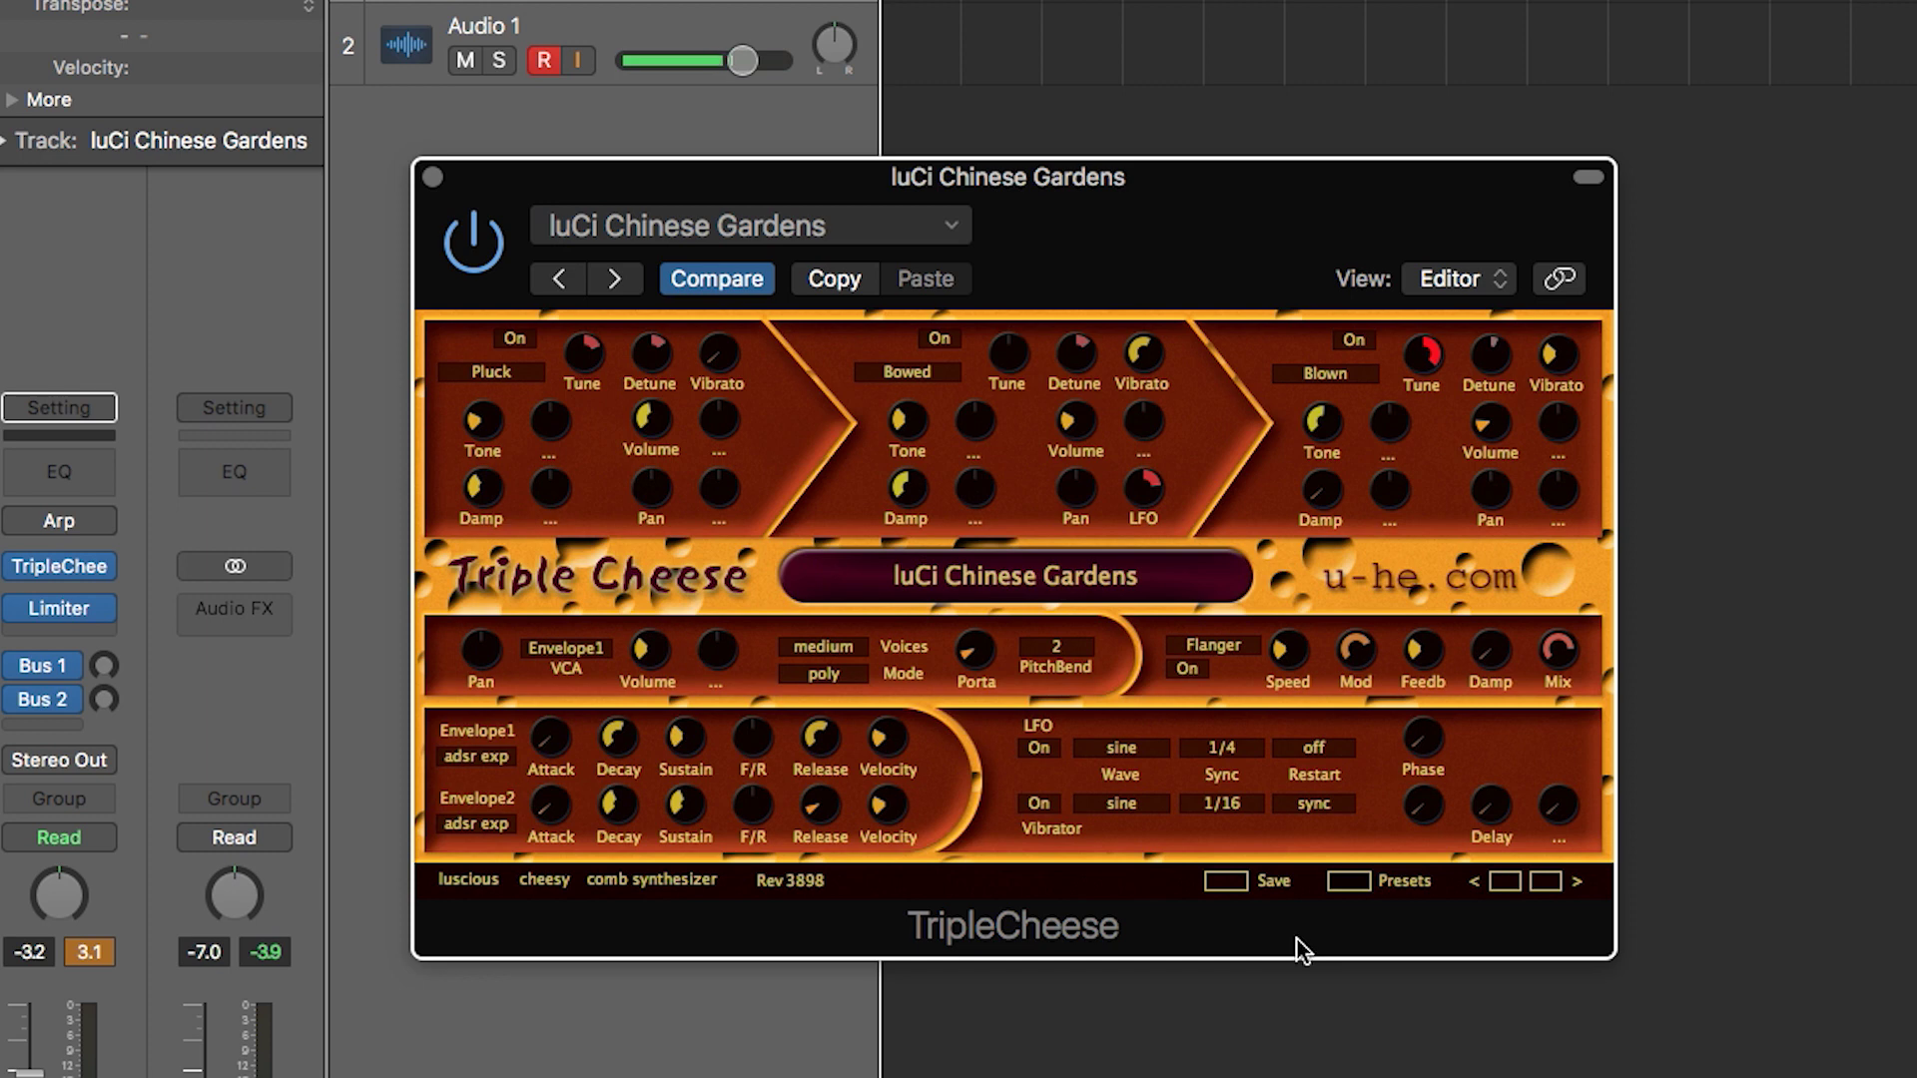